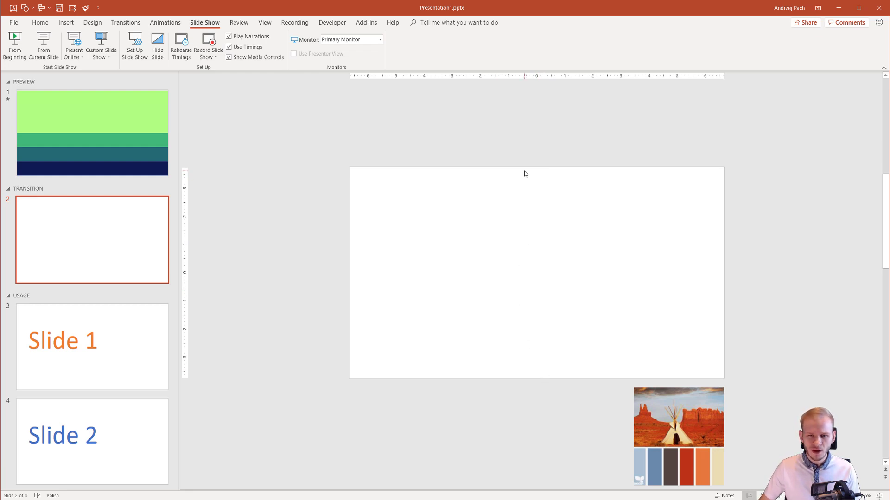
Check that the custom slide size reads 13.333 × 7.5 in, then cancel without changes.
{"action": "left_click", "coordinate": [135, 121]}
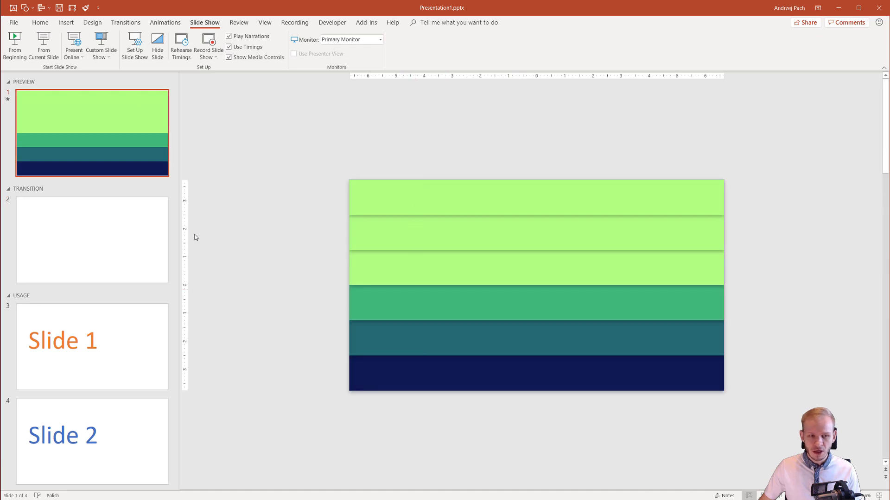
{"action": "key", "text": "Down"}
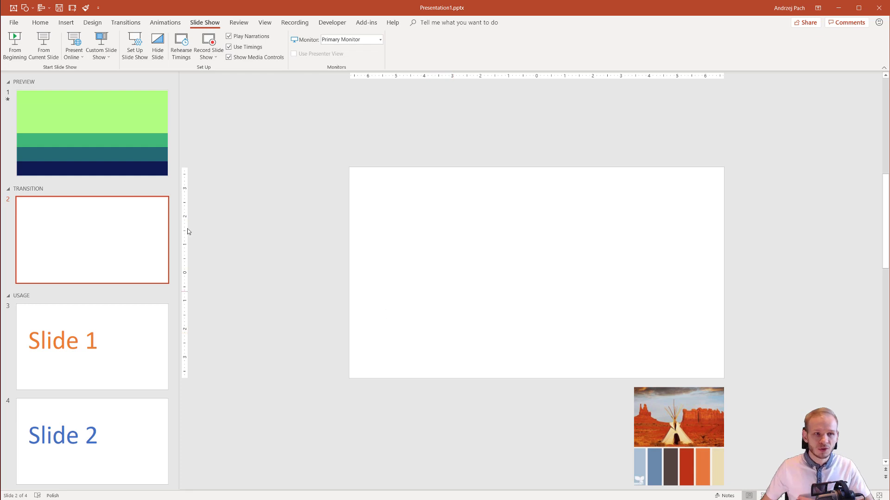
{"action": "left_click", "coordinate": [88, 26]}
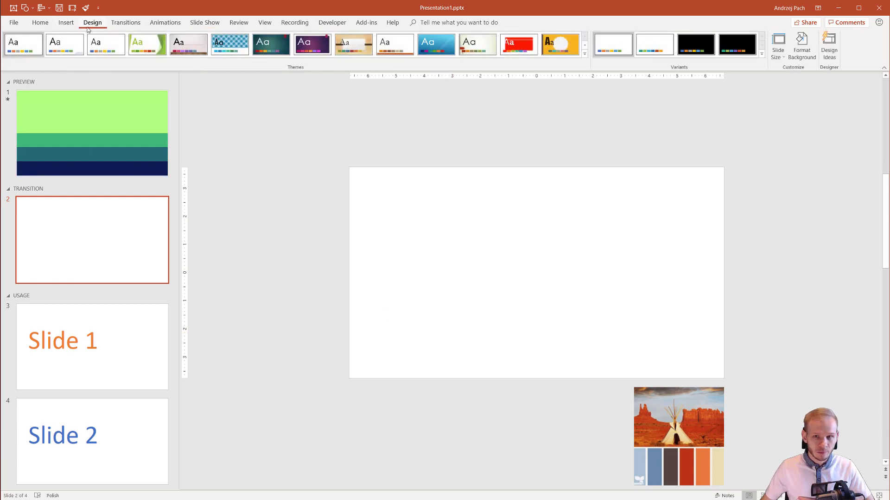
{"action": "left_click", "coordinate": [778, 52]}
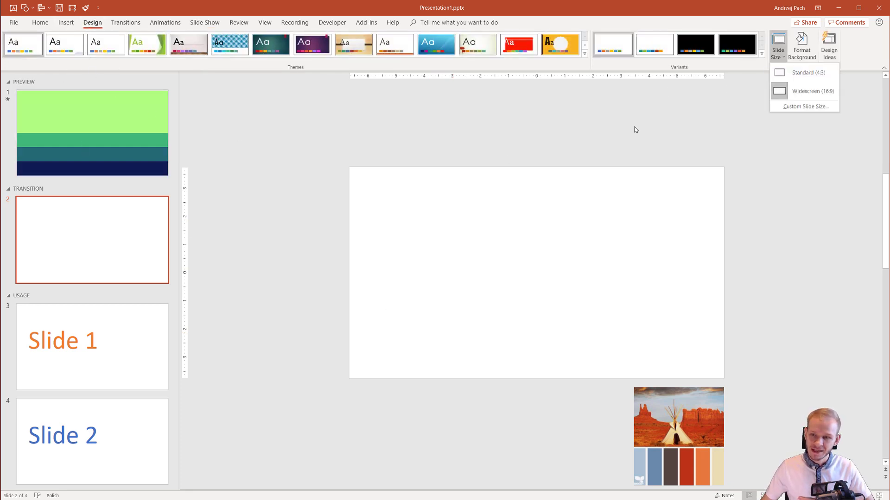
{"action": "left_click", "coordinate": [805, 107]}
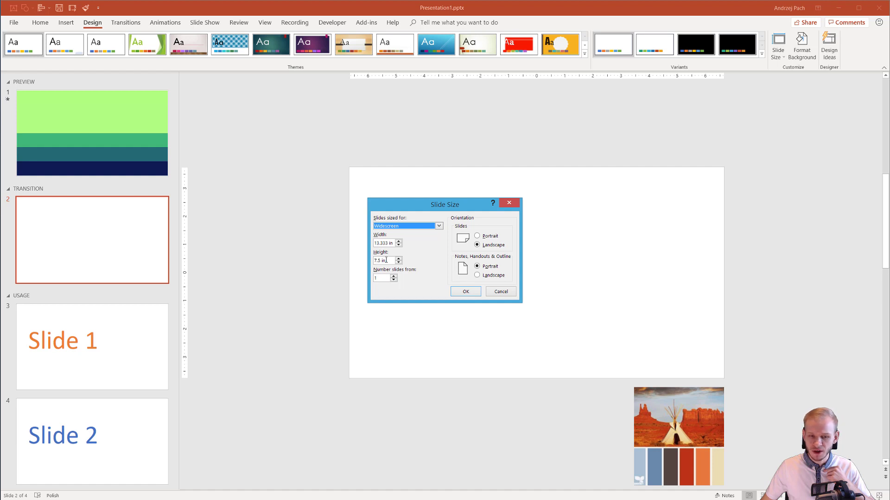
{"action": "left_click", "coordinate": [501, 291]}
Divide 7.5 by 6 in Calculator to get the 1.25 in bar height, then close it.
{"action": "key", "text": "XF86Calculator"}
{"action": "type", "text": "7"}
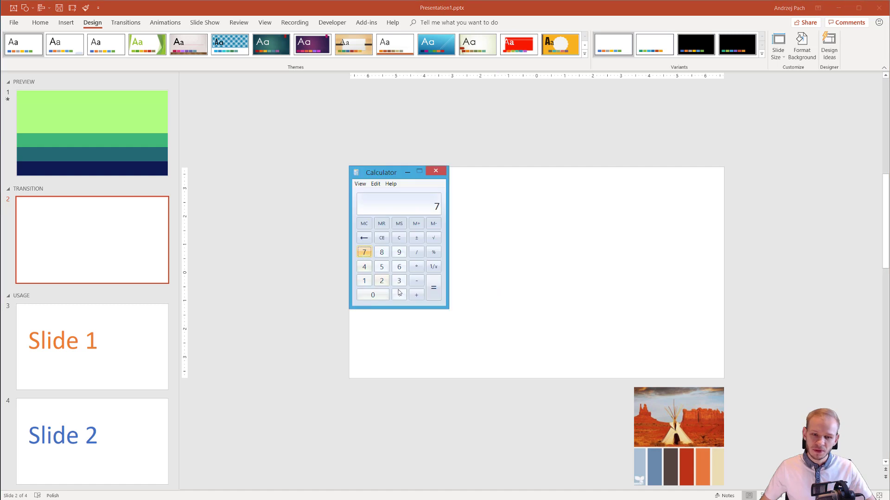
{"action": "type", "text": ".5 /"}
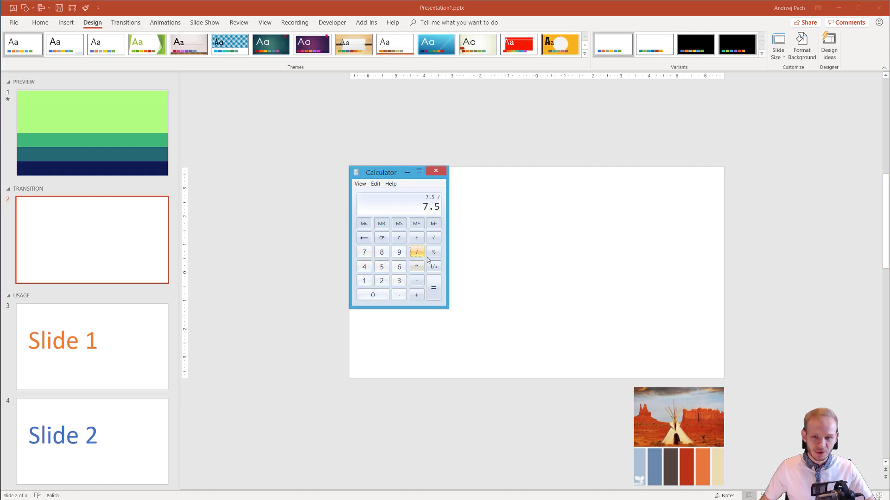
{"action": "left_click", "coordinate": [399, 267]}
{"action": "left_click", "coordinate": [433, 288]}
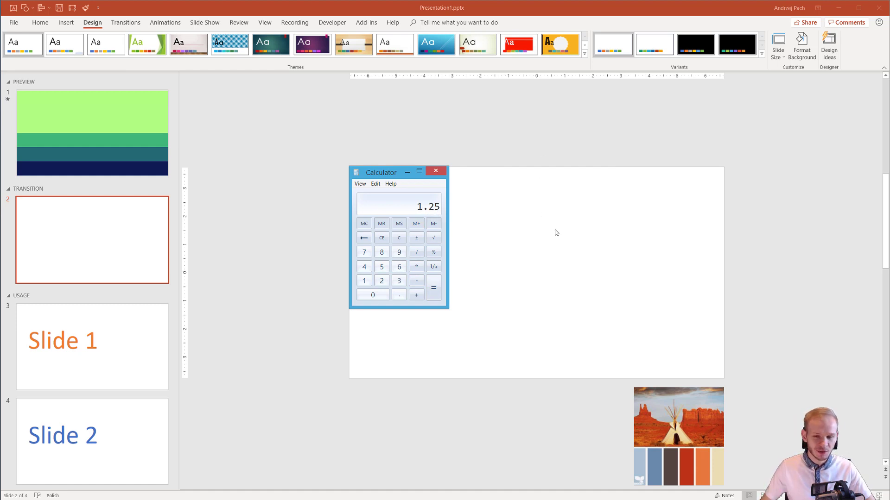
{"action": "left_click", "coordinate": [441, 171]}
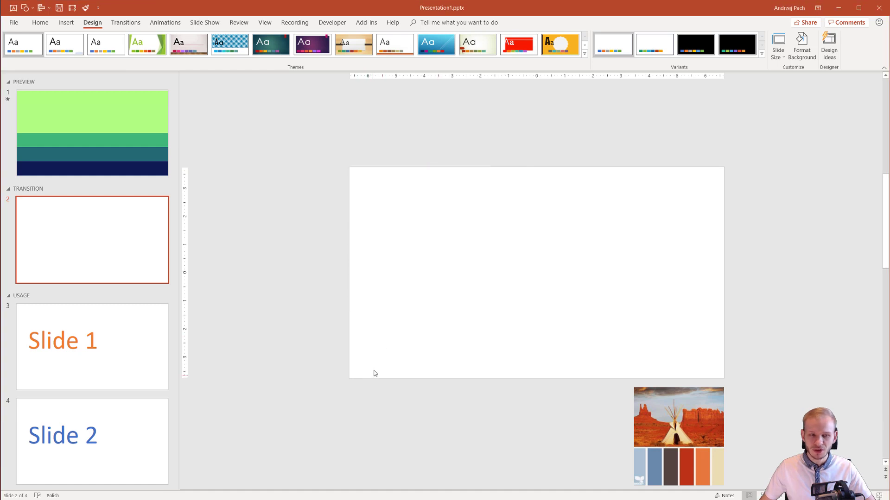
Draw a rectangle near the bottom of slide 2, stretched to the slide's left edge.
{"action": "left_click", "coordinate": [40, 22]}
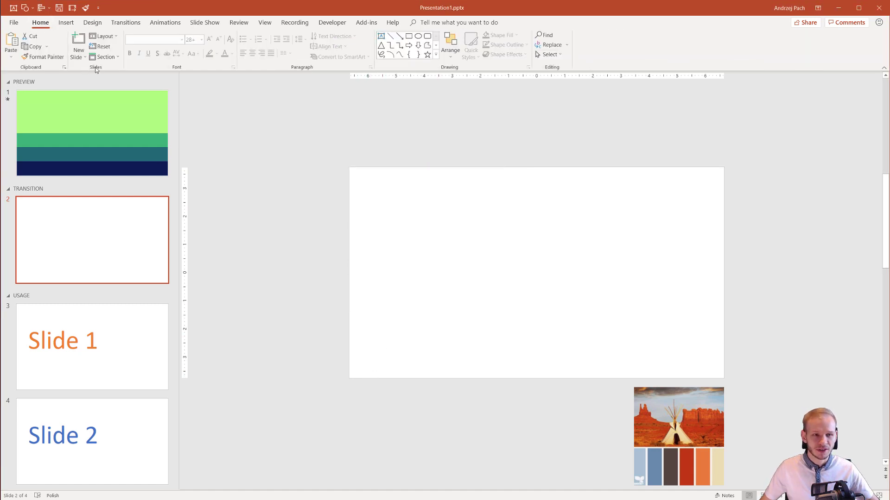
{"action": "left_click", "coordinate": [65, 24]}
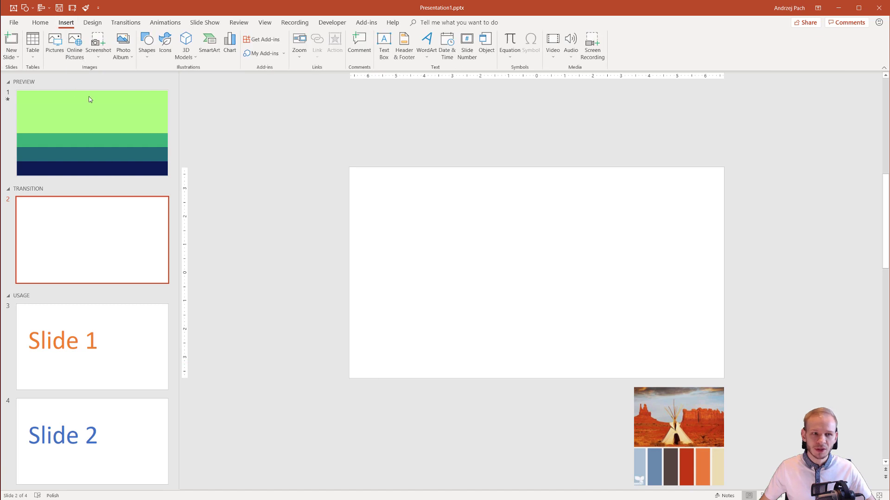
{"action": "left_click", "coordinate": [147, 52]}
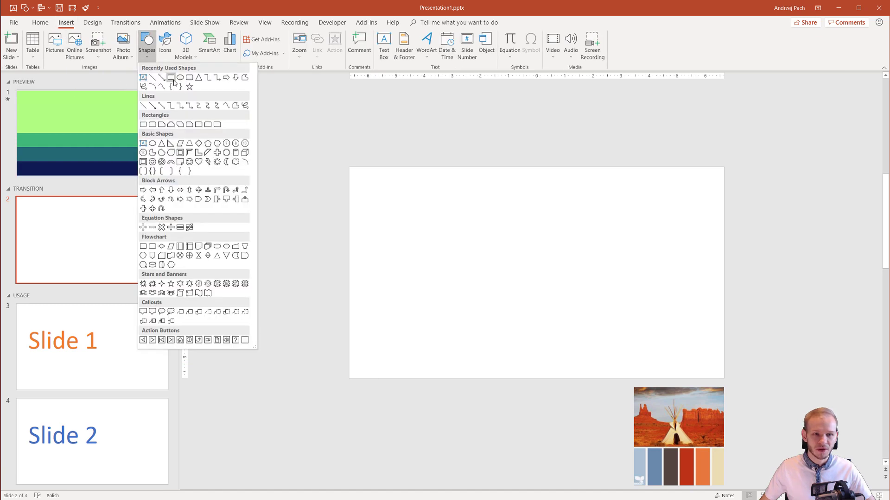
{"action": "left_click", "coordinate": [171, 79]}
{"action": "left_click_drag", "start_coordinate": [362, 330], "coordinate": [724, 378]}
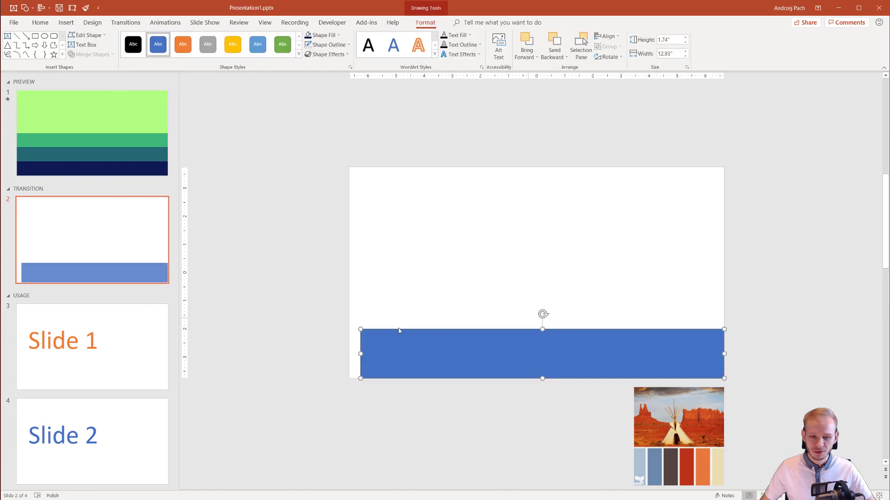
{"action": "left_click_drag", "start_coordinate": [361, 353], "coordinate": [349, 352]}
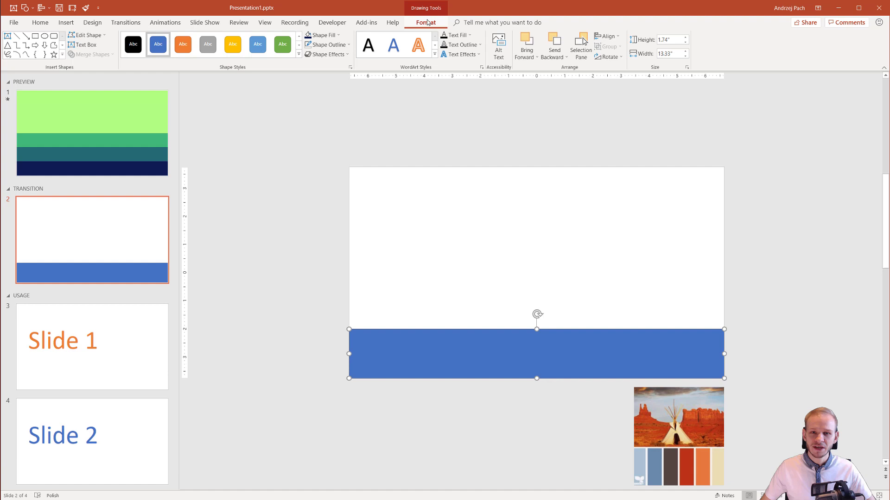
Set the rectangle's height to 1.25" and move it onto the slide's bottom edge.
{"action": "left_click", "coordinate": [668, 41]}
{"action": "key", "text": "Return"}
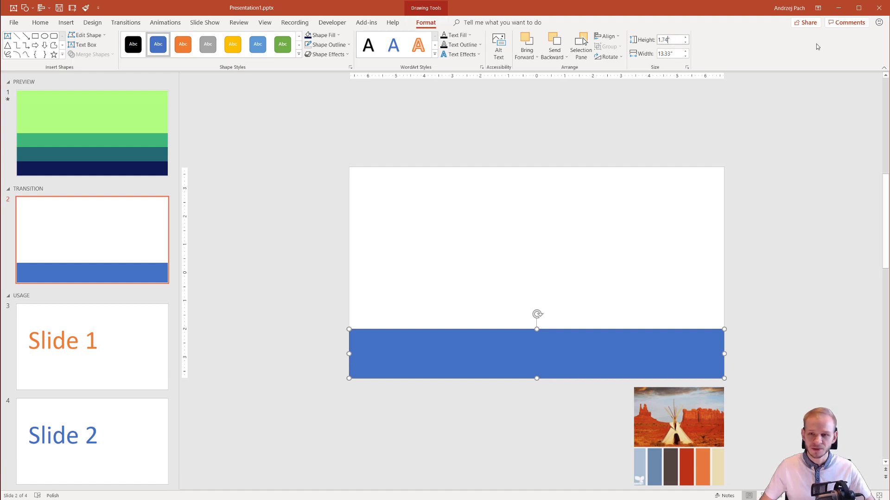
{"action": "type", "text": "1.25"}
{"action": "key", "text": "Return"}
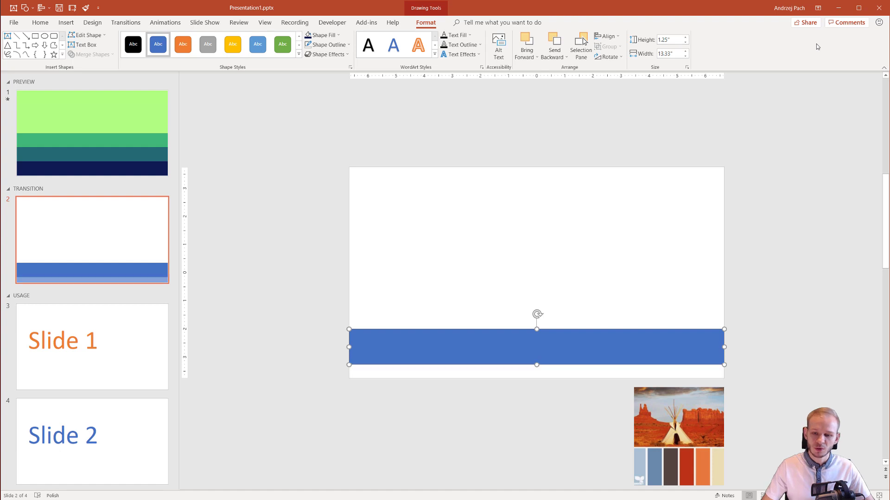
{"action": "left_click_drag", "start_coordinate": [548, 329], "coordinate": [567, 354]}
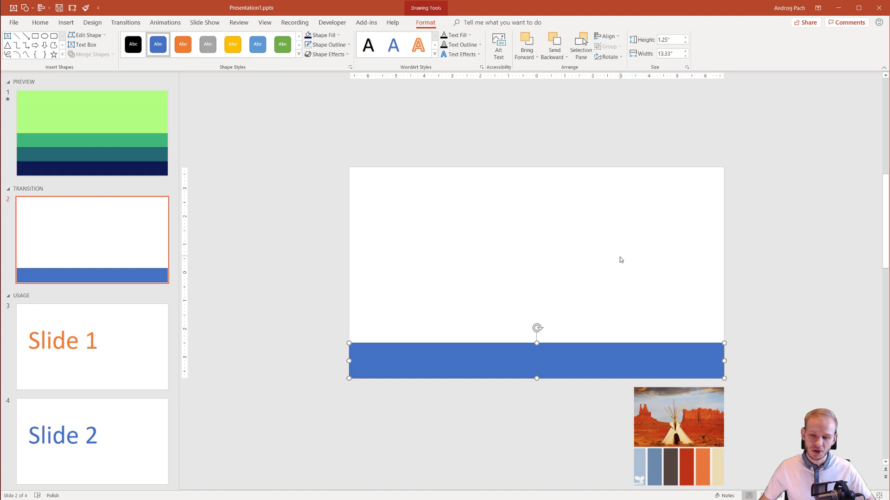
Show a widened Animation Pane and give the blue bar a Split entrance.
{"action": "left_click", "coordinate": [166, 23]}
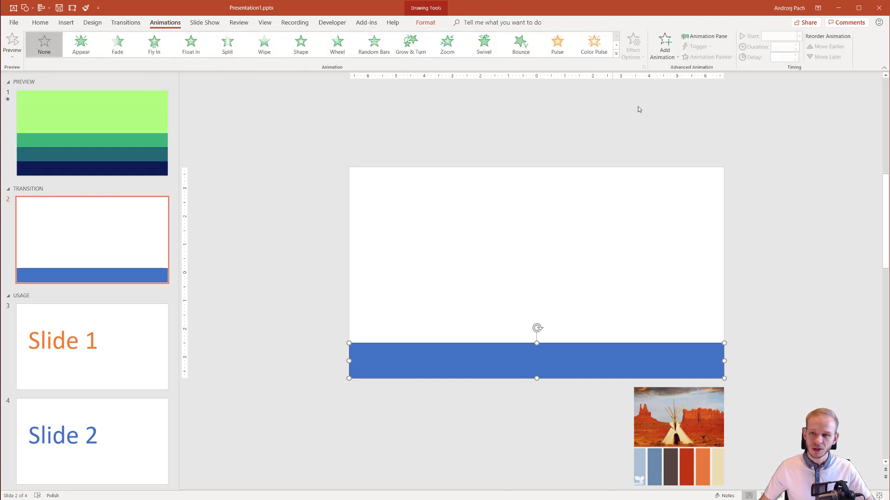
{"action": "left_click", "coordinate": [700, 37]}
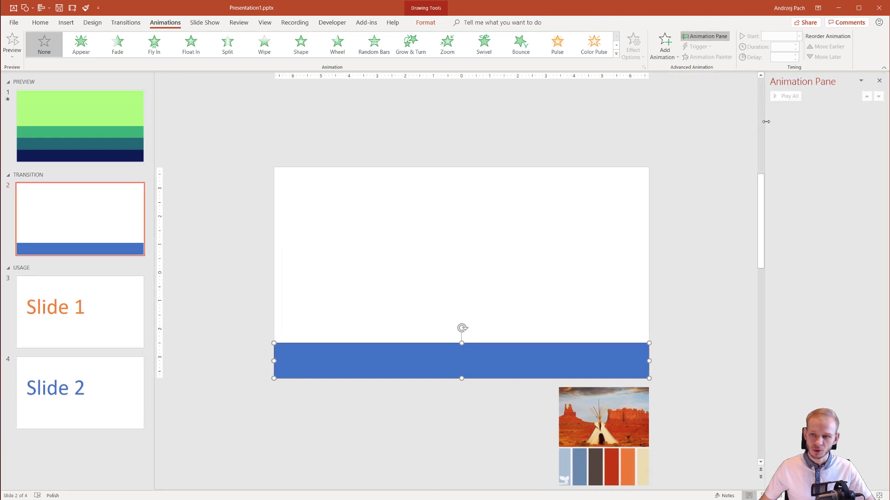
{"action": "left_click_drag", "start_coordinate": [766, 121], "coordinate": [718, 121]}
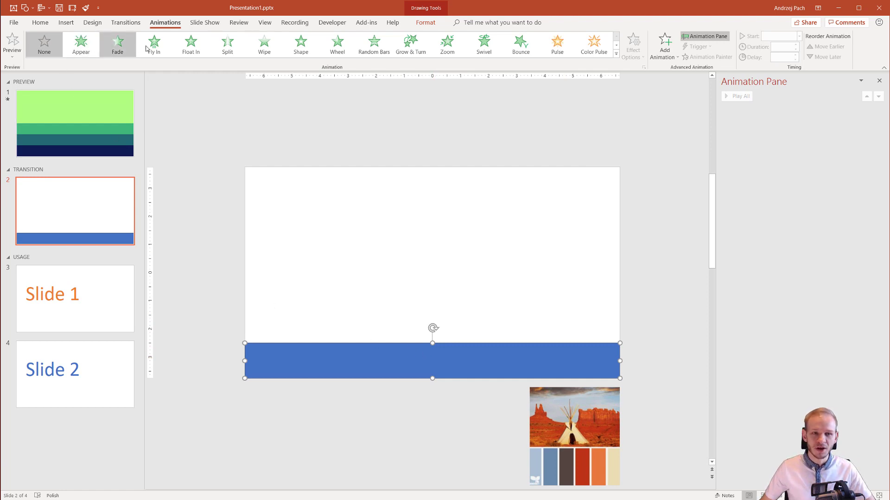
{"action": "left_click", "coordinate": [231, 53]}
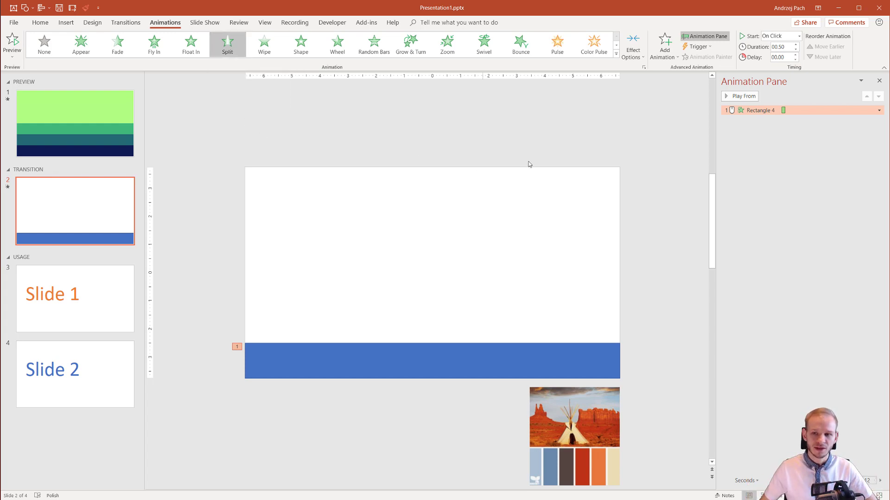
Add a Split exit set to Vertical Out, keeping it On Click after undoing With Previous.
{"action": "left_click", "coordinate": [665, 56]}
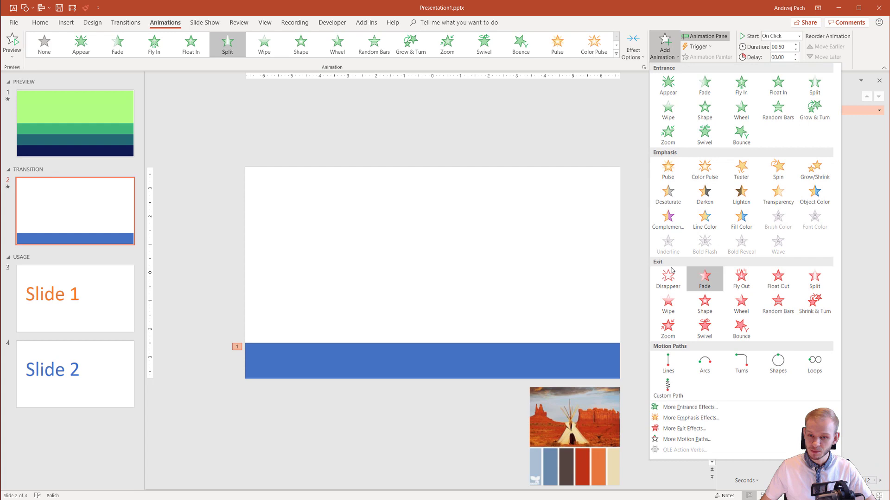
{"action": "left_click", "coordinate": [813, 283]}
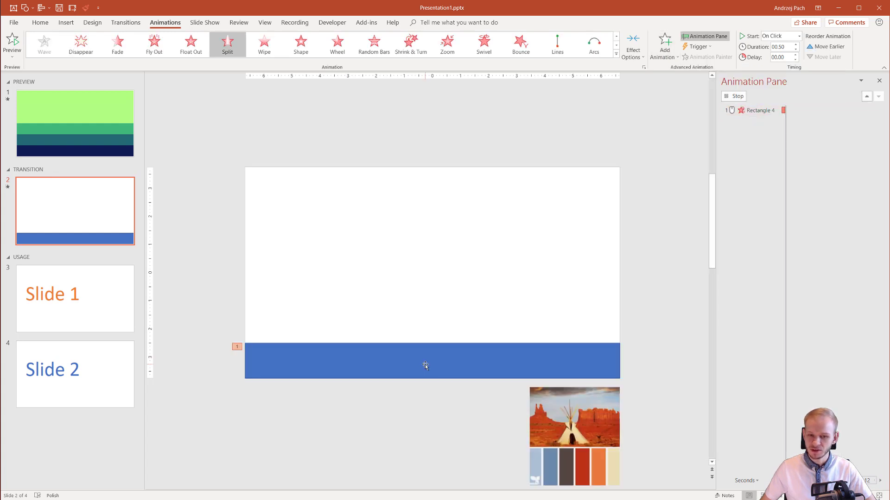
{"action": "left_click", "coordinate": [631, 54]}
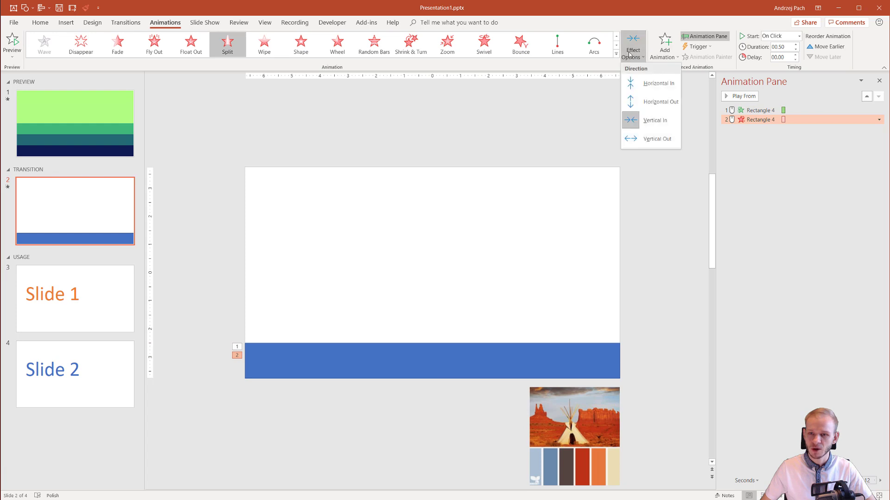
{"action": "left_click", "coordinate": [646, 139]}
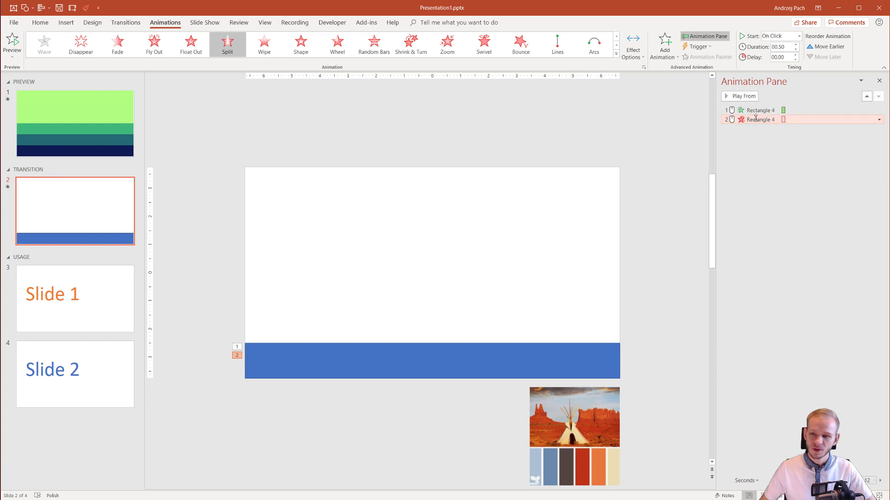
{"action": "right_click", "coordinate": [801, 120]}
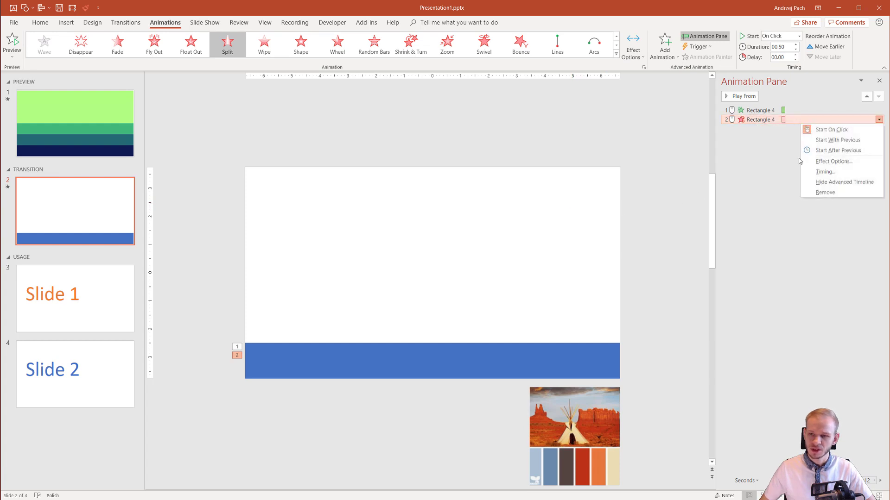
{"action": "left_click", "coordinate": [818, 140]}
{"action": "key", "text": "ctrl+z"}
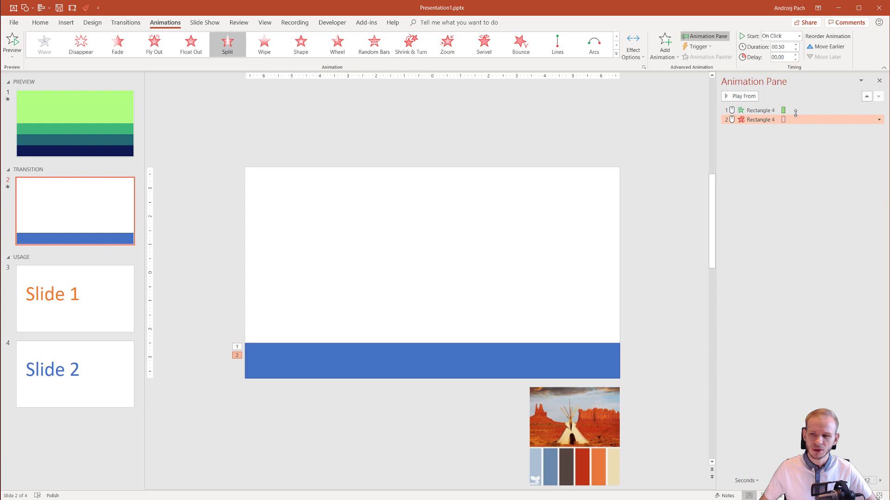
{"action": "left_click", "coordinate": [559, 201]}
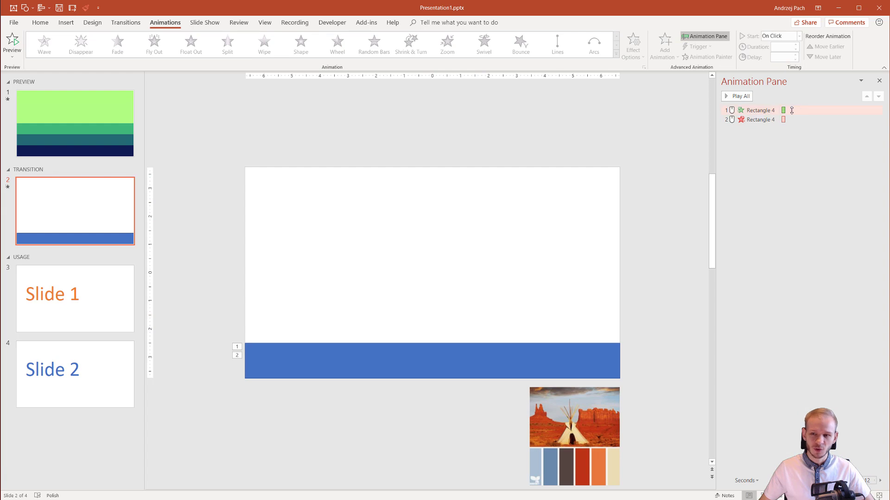
Preview the bar's entrance and exit animations, then copy the blue bar.
{"action": "left_click", "coordinate": [750, 110]}
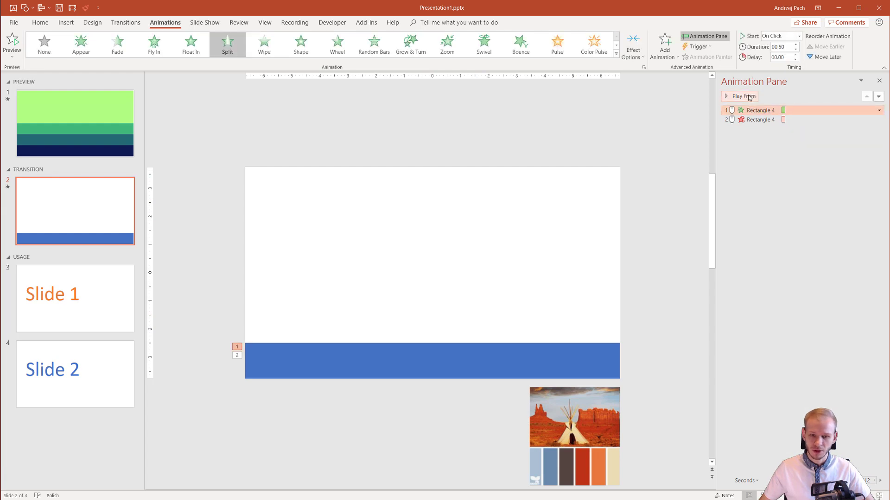
{"action": "left_click", "coordinate": [743, 97]}
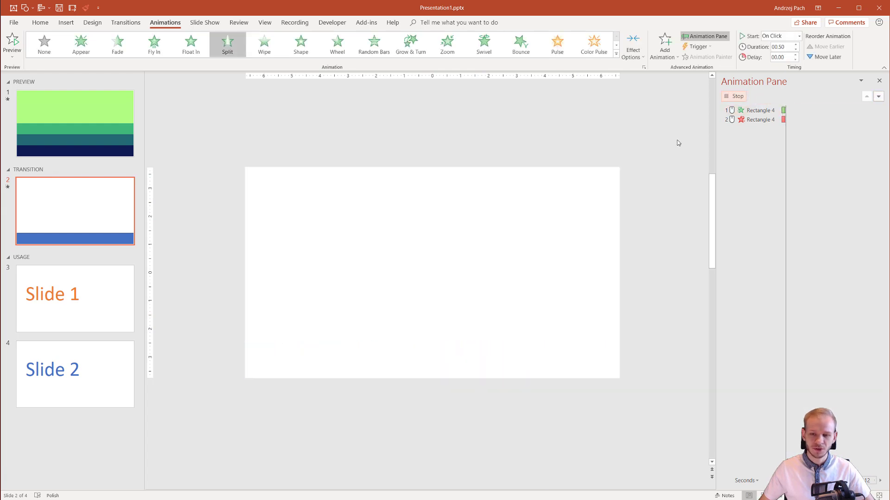
{"action": "left_click", "coordinate": [440, 365]}
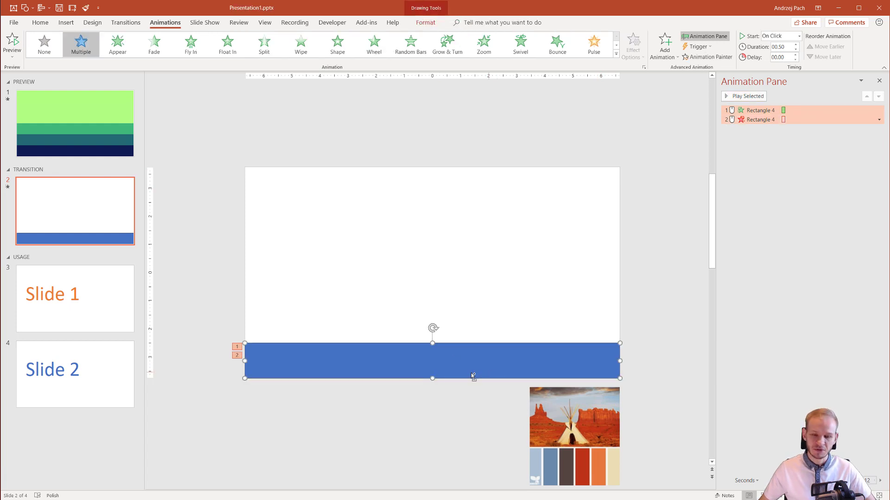
{"action": "key", "text": "ctrl+c"}
Paste five copies stacked upward above the original and marquee-select all six bars.
{"action": "key", "text": "ctrl+v"}
{"action": "left_click_drag", "start_coordinate": [363, 368], "coordinate": [359, 328]}
{"action": "key", "text": "ctrl+v"}
{"action": "left_click_drag", "start_coordinate": [401, 284], "coordinate": [381, 260]}
{"action": "key", "text": "ctrl+v"}
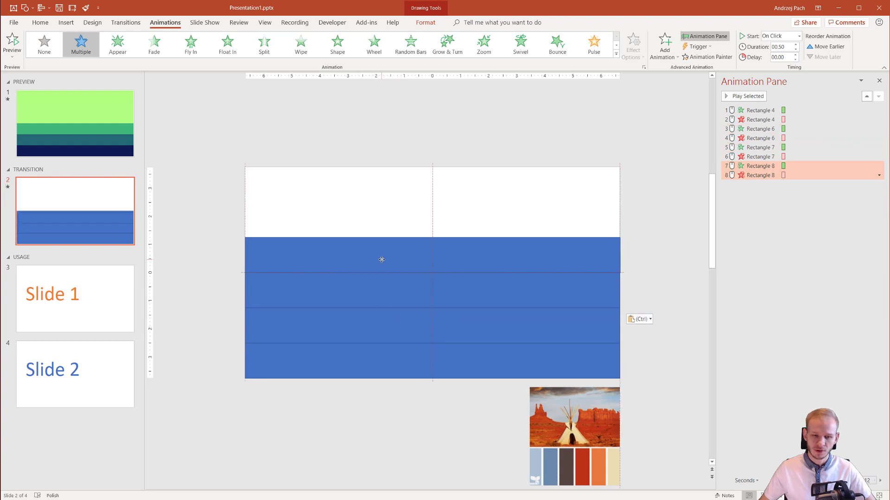
{"action": "key", "text": "ctrl+v"}
{"action": "left_click_drag", "start_coordinate": [399, 292], "coordinate": [350, 193]}
{"action": "key", "text": "ctrl+v"}
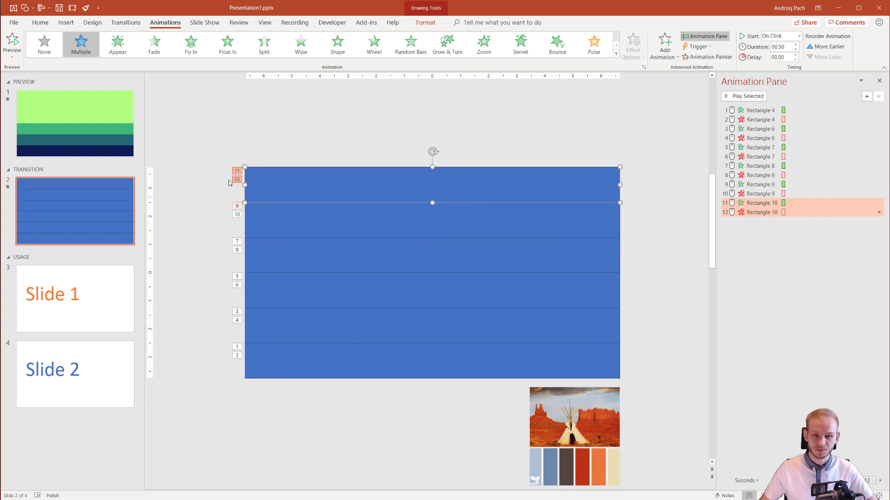
{"action": "left_click_drag", "start_coordinate": [185, 129], "coordinate": [658, 391]}
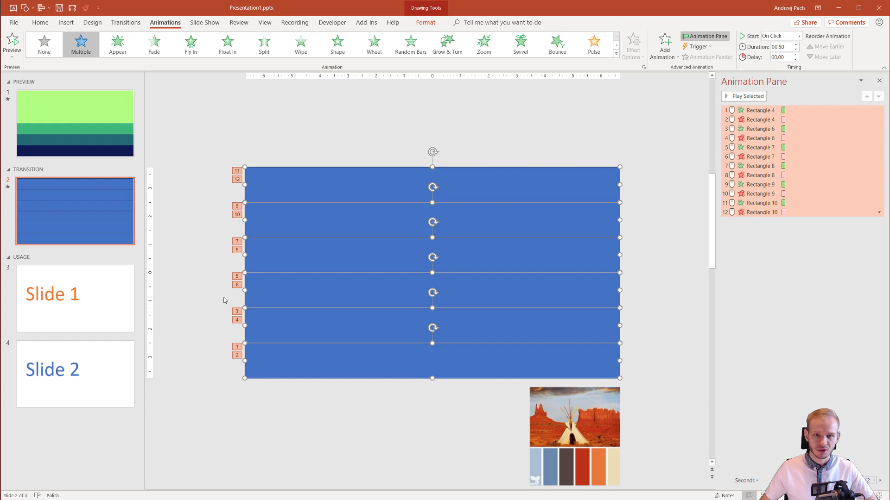
Set Shape Outline to No Outline for all six bars.
{"action": "left_click", "coordinate": [425, 23]}
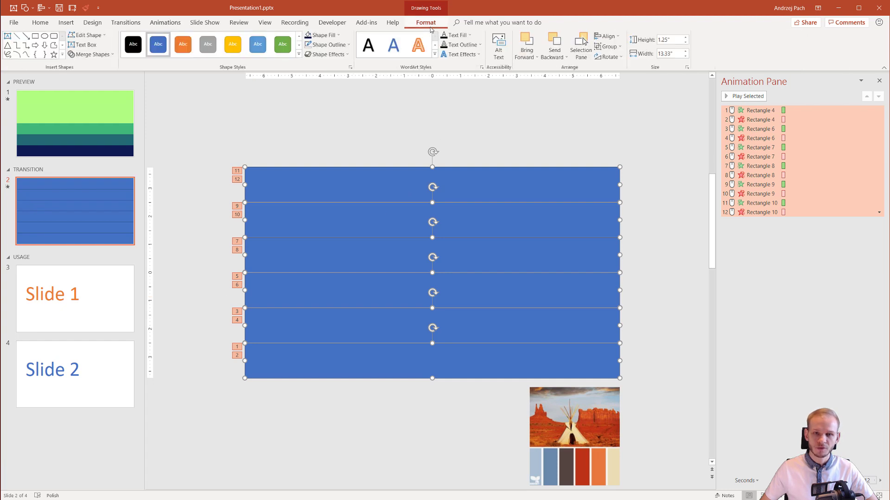
{"action": "left_click", "coordinate": [347, 45]}
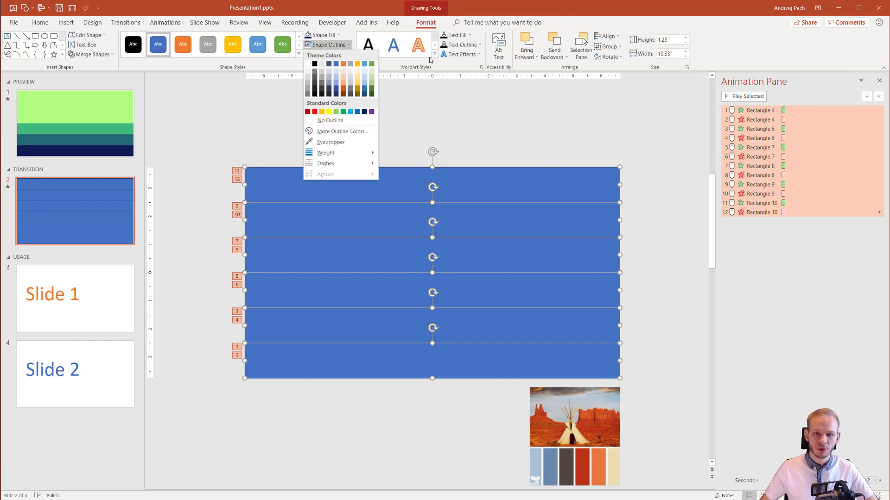
{"action": "left_click", "coordinate": [332, 121]}
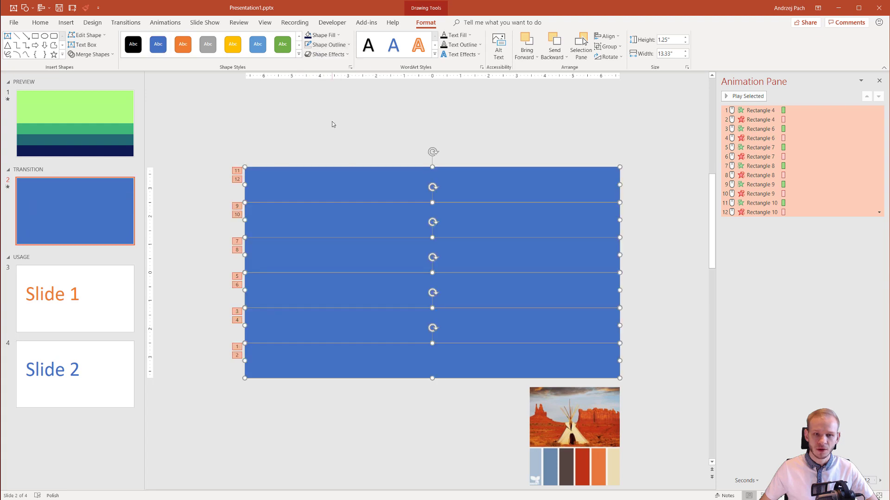
{"action": "left_click", "coordinate": [332, 121]}
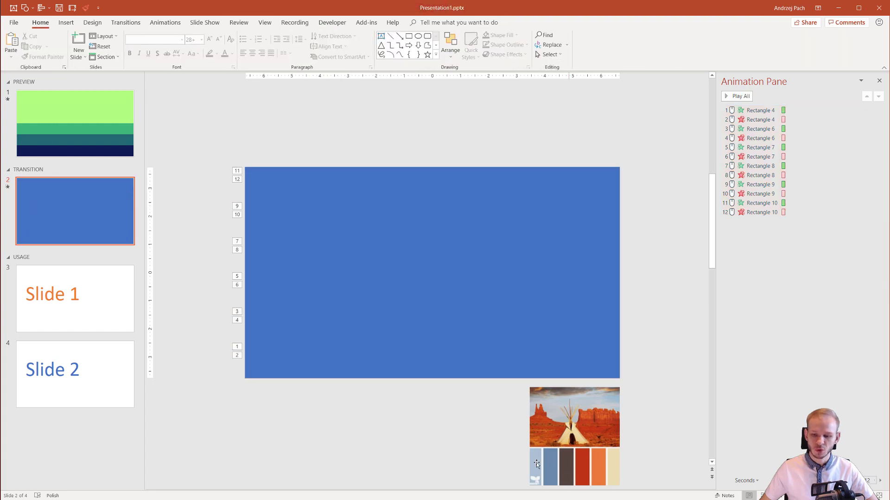
Fill the bottom bar with the palette's light blue using the Eyedropper.
{"action": "left_click", "coordinate": [257, 363]}
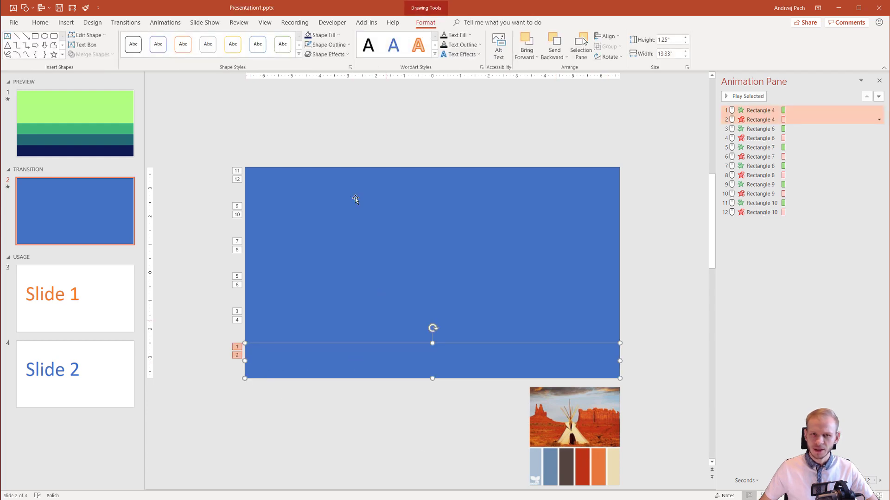
{"action": "right_click", "coordinate": [412, 365]}
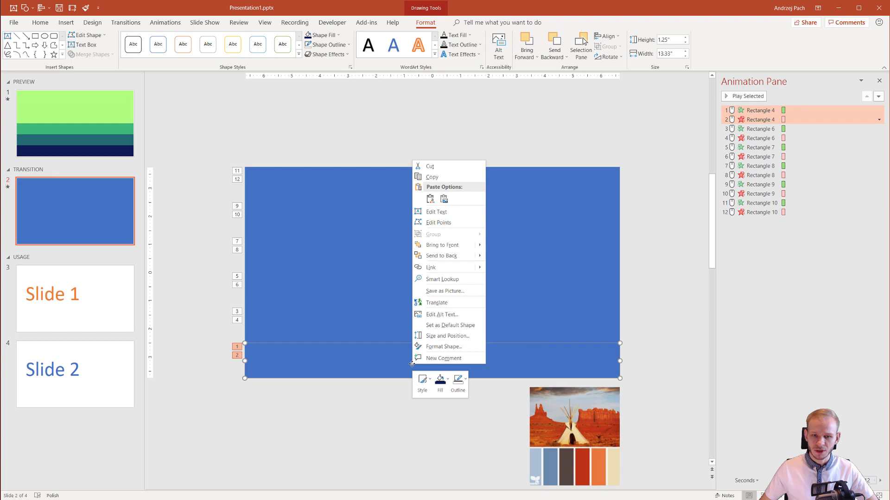
{"action": "left_click", "coordinate": [441, 382]}
{"action": "left_click", "coordinate": [447, 336]}
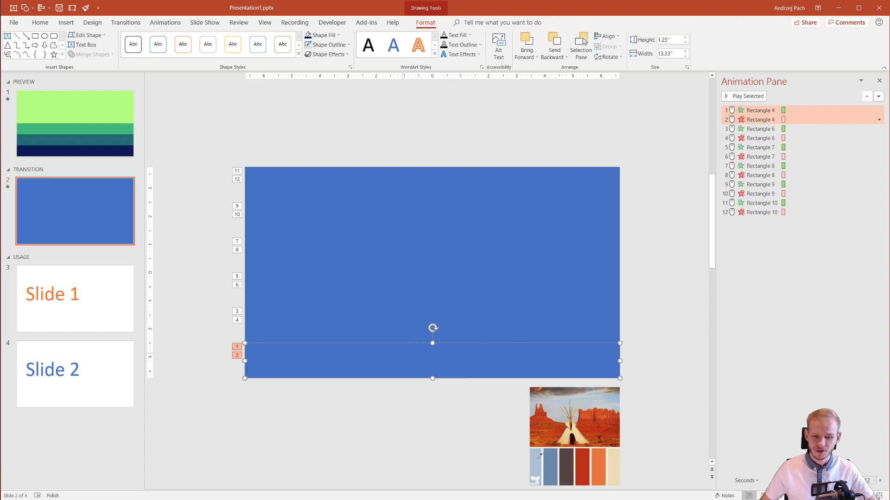
{"action": "left_click", "coordinate": [539, 456]}
Fill the second bar from the bottom with the palette's steel blue using the Eyedropper.
{"action": "left_click", "coordinate": [486, 330]}
{"action": "right_click", "coordinate": [466, 325]}
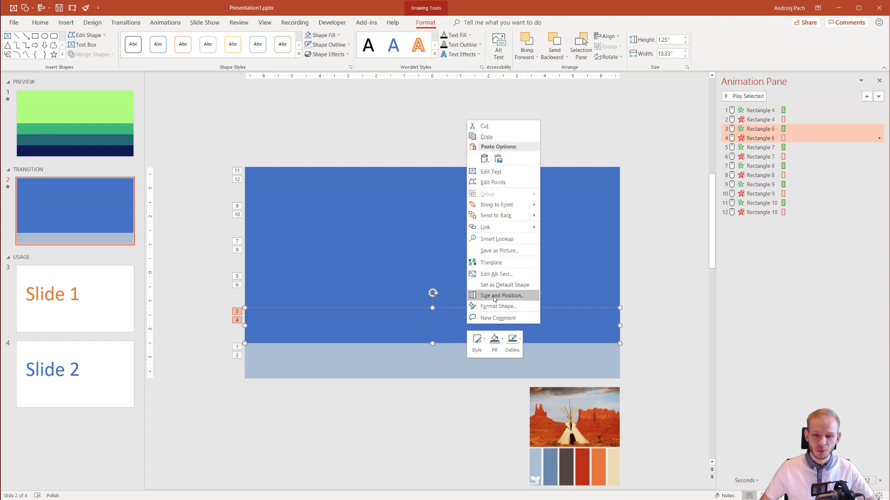
{"action": "left_click", "coordinate": [495, 341]}
{"action": "left_click", "coordinate": [504, 298]}
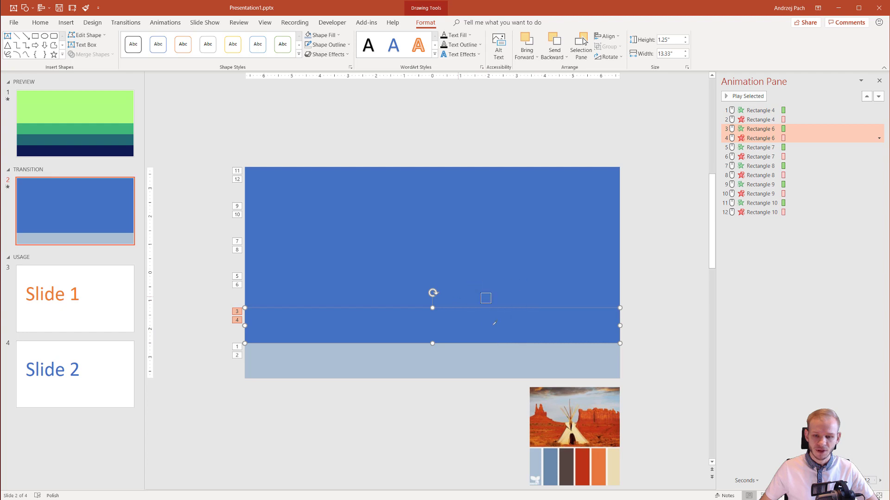
{"action": "left_click", "coordinate": [549, 468]}
{"action": "left_click", "coordinate": [379, 289]}
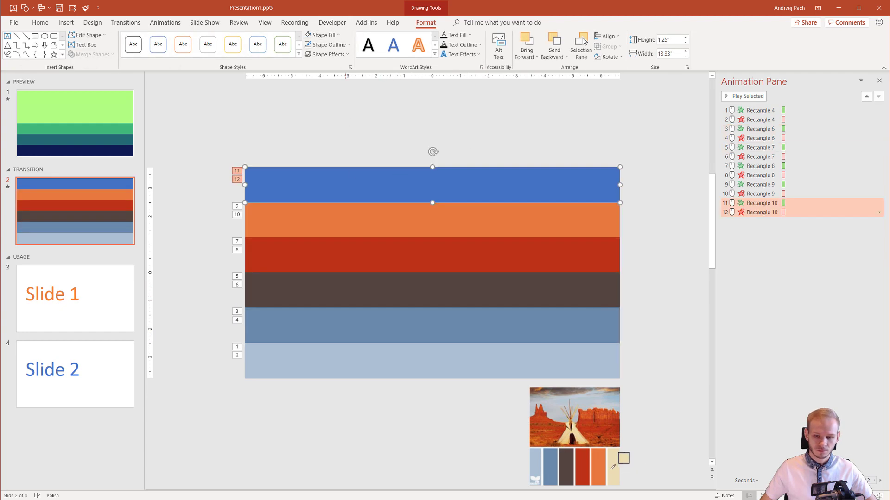
{"action": "left_click", "coordinate": [618, 463]}
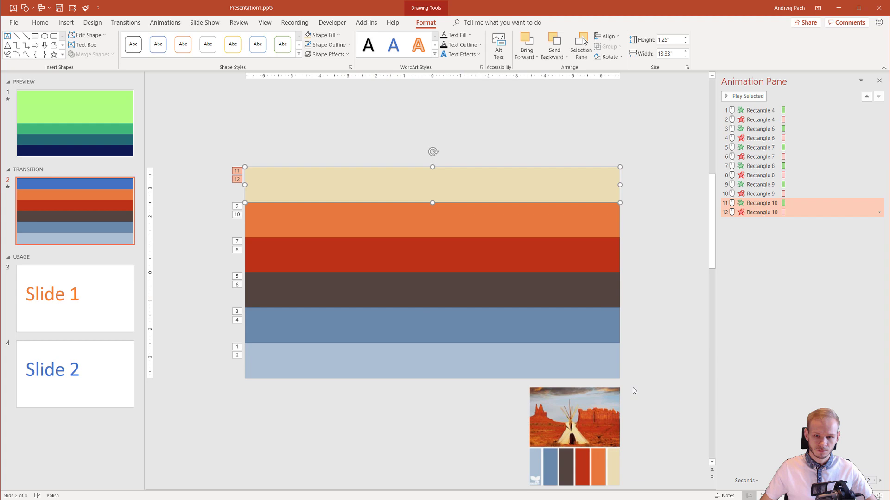
{"action": "left_click", "coordinate": [638, 378]}
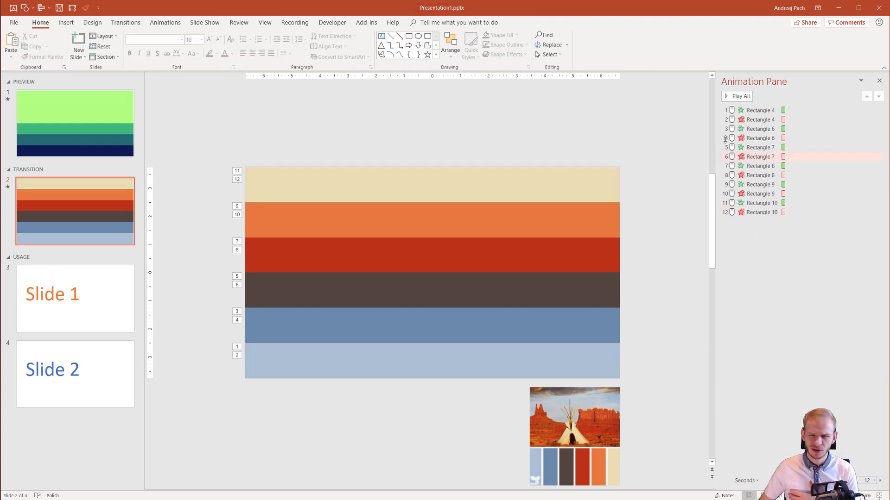
{"action": "left_click", "coordinate": [756, 112]}
{"action": "left_click", "coordinate": [742, 97]}
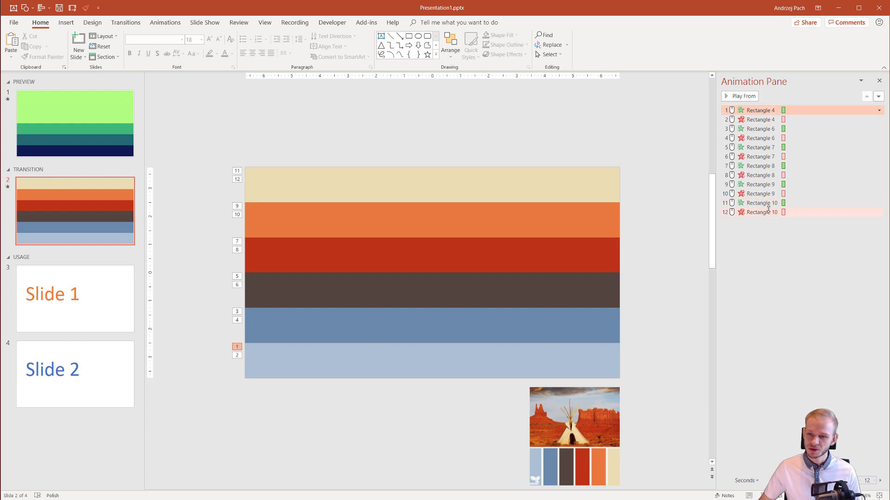
Set all twelve animations in the Animation Pane to Start With Previous.
{"action": "left_click", "coordinate": [768, 210], "text": "shift"}
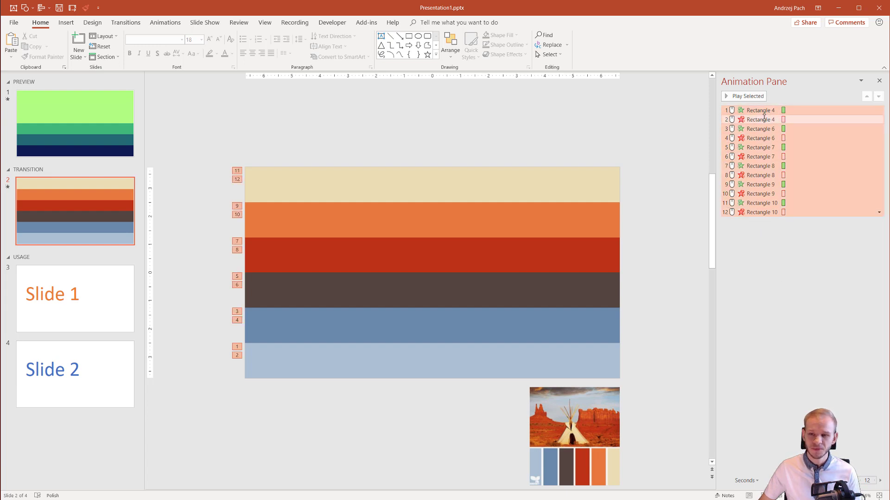
{"action": "left_click", "coordinate": [879, 110]}
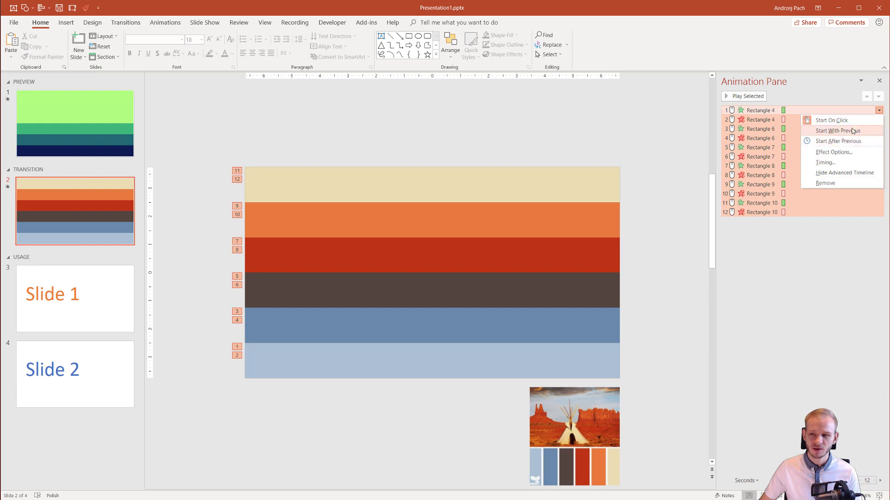
{"action": "left_click", "coordinate": [837, 131]}
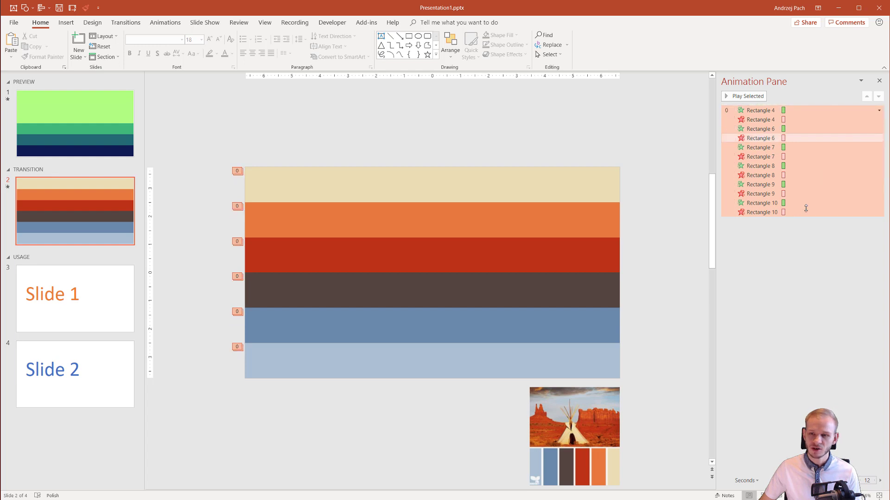
{"action": "left_click", "coordinate": [792, 241]}
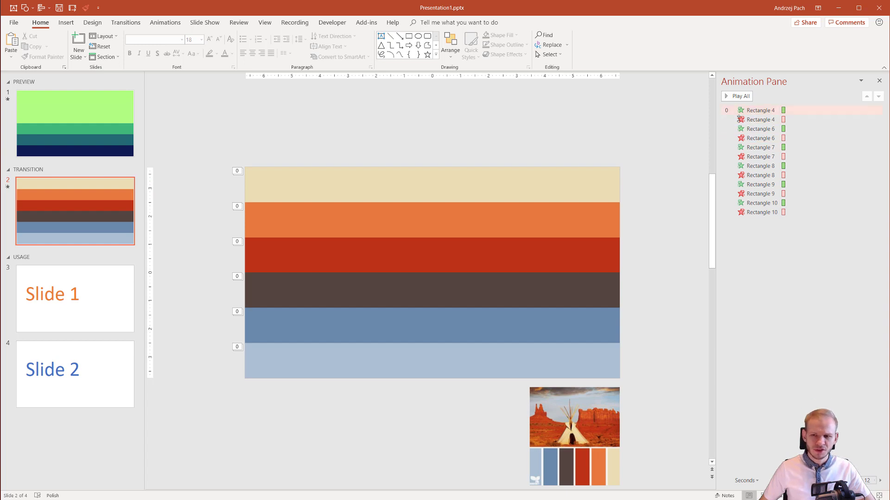
{"action": "mouse_move", "coordinate": [761, 194]}
{"action": "left_mouse_down"}
{"action": "mouse_move", "coordinate": [760, 206]}
{"action": "mouse_move", "coordinate": [761, 172]}
{"action": "mouse_move", "coordinate": [760, 198]}
{"action": "left_mouse_up"}
{"action": "left_click_drag", "start_coordinate": [761, 157], "coordinate": [761, 190]}
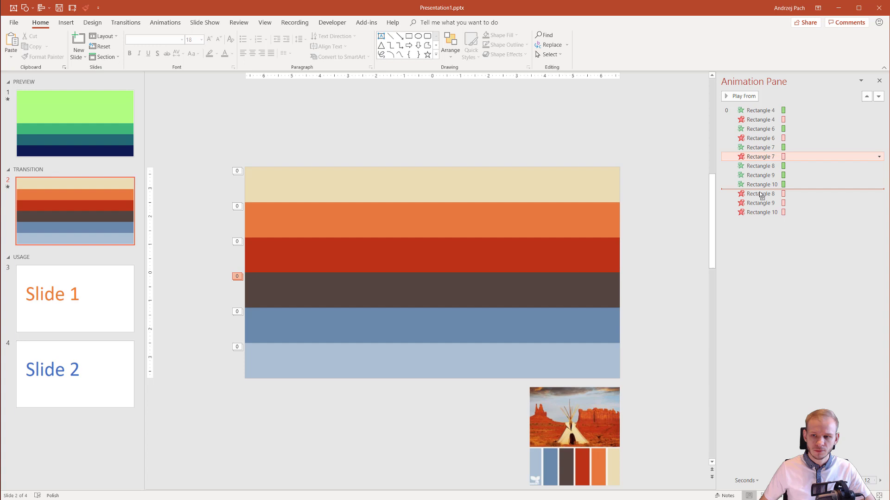
{"action": "left_click_drag", "start_coordinate": [761, 138], "coordinate": [760, 180]}
{"action": "left_click_drag", "start_coordinate": [760, 120], "coordinate": [762, 170]}
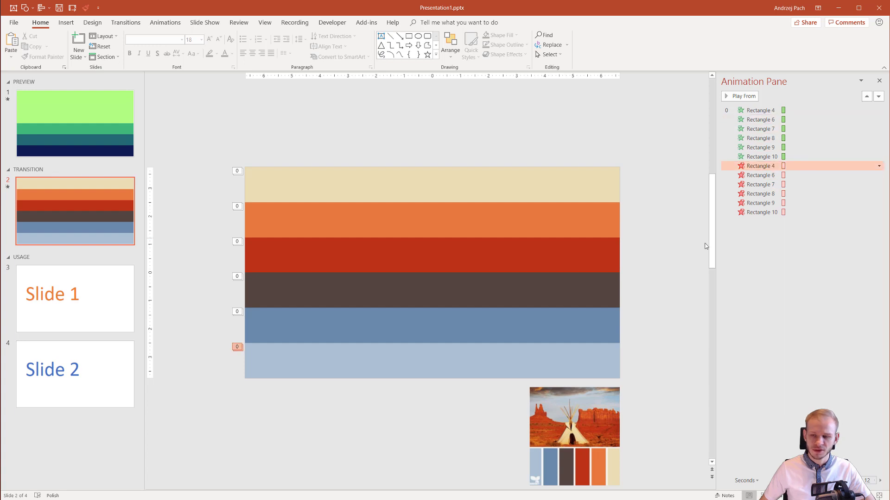
{"action": "left_click", "coordinate": [355, 364]}
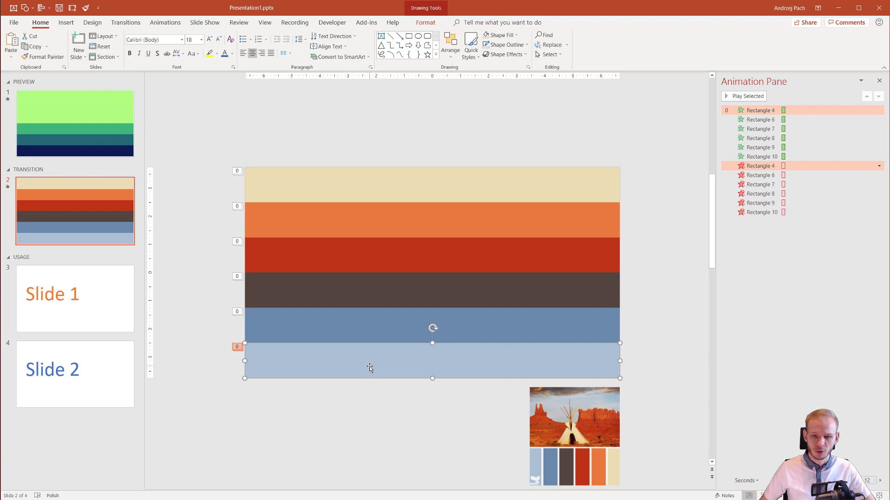
{"action": "left_click", "coordinate": [391, 316]}
{"action": "left_click", "coordinate": [403, 278]}
{"action": "left_click", "coordinate": [407, 252]}
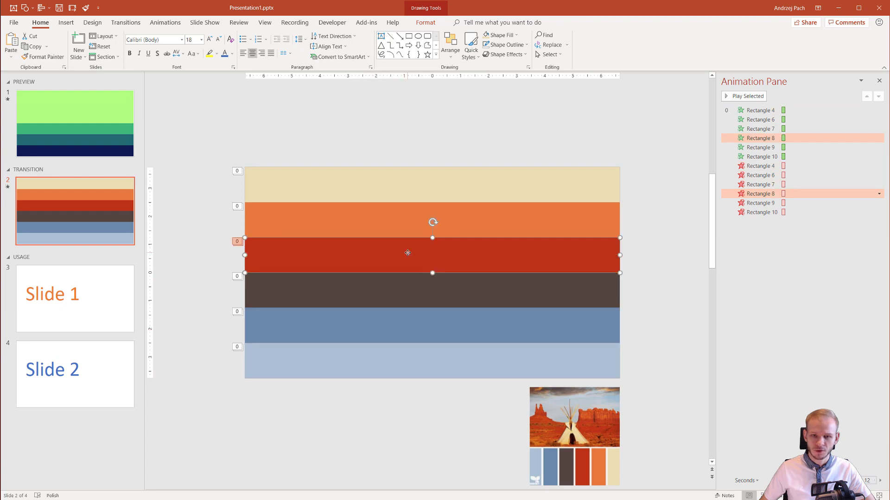
{"action": "key", "text": "Tab"}
{"action": "key", "text": "Tab"}
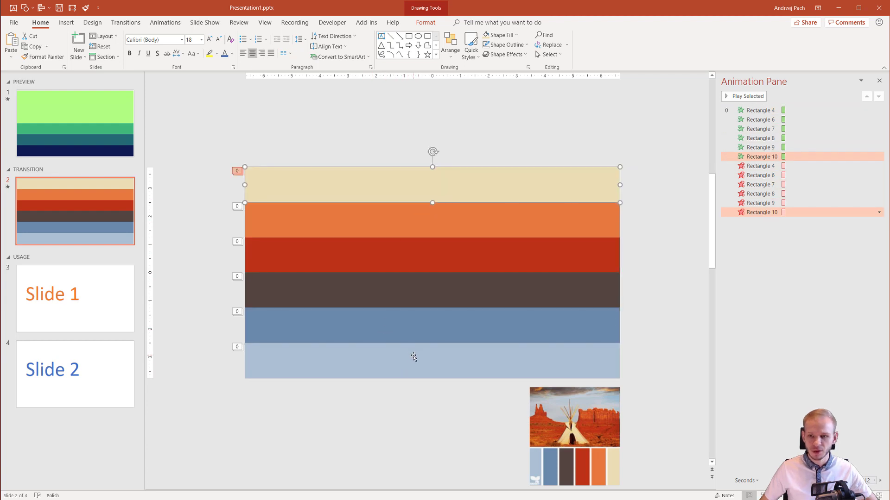
{"action": "left_click", "coordinate": [756, 111]}
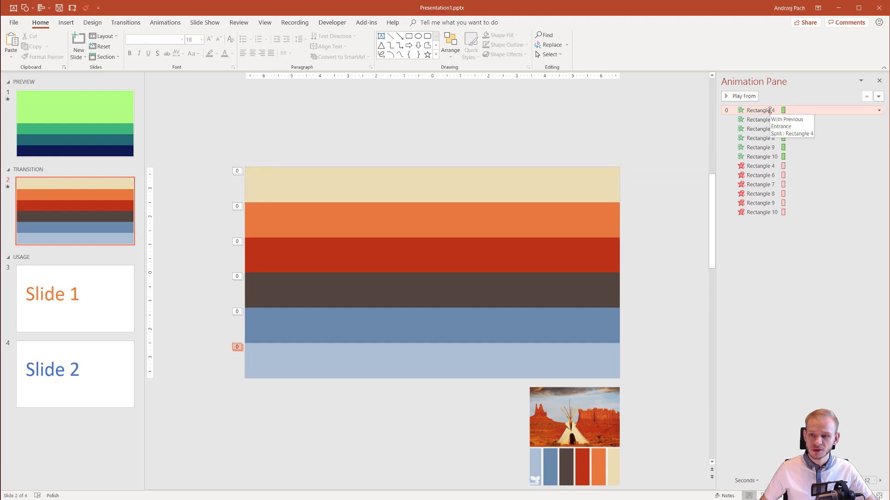
Set the entrance delays of Rectangle 6 to 0.10 s and Rectangle 7 to 0.20 s.
{"action": "left_click", "coordinate": [165, 22]}
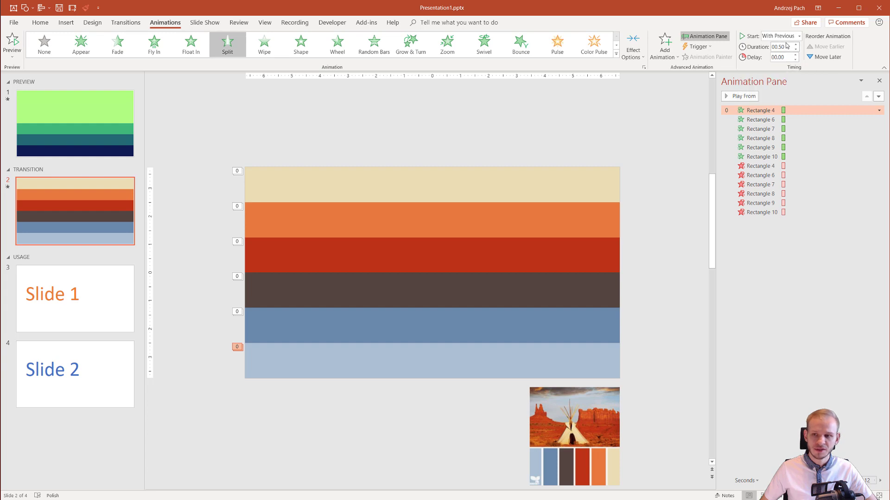
{"action": "left_click", "coordinate": [770, 120]}
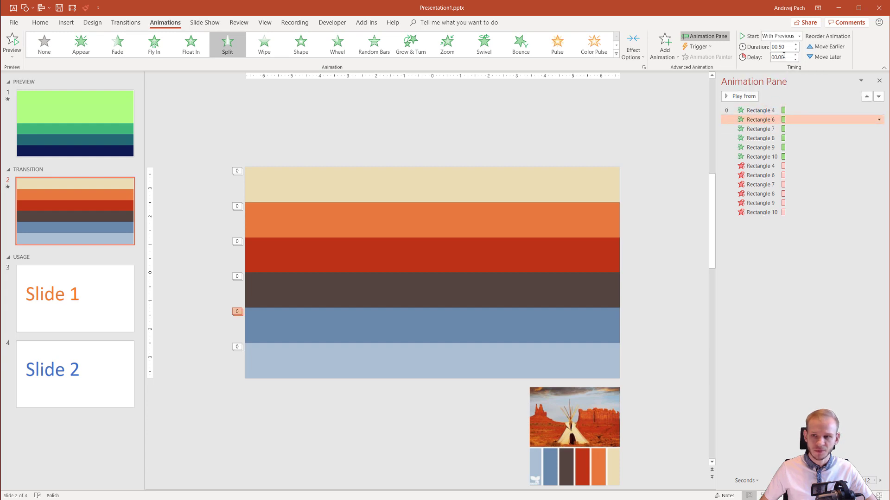
{"action": "left_click", "coordinate": [795, 55]}
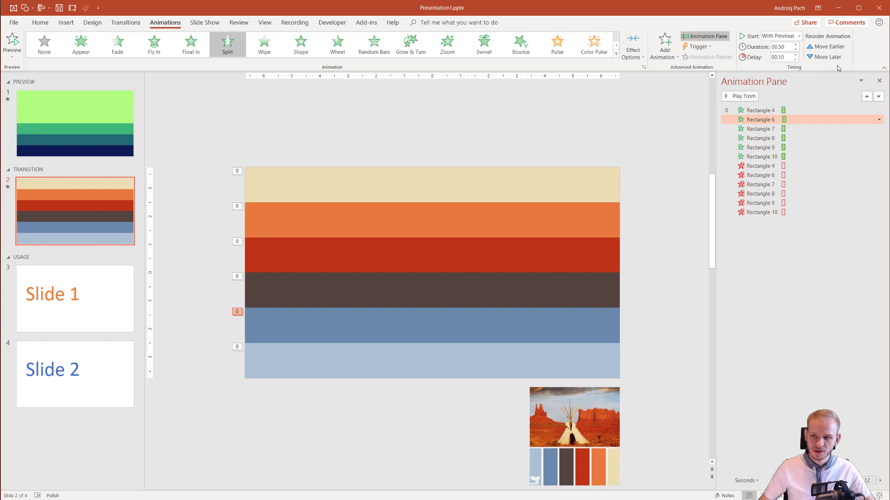
{"action": "left_click", "coordinate": [765, 129]}
{"action": "left_click", "coordinate": [795, 55]}
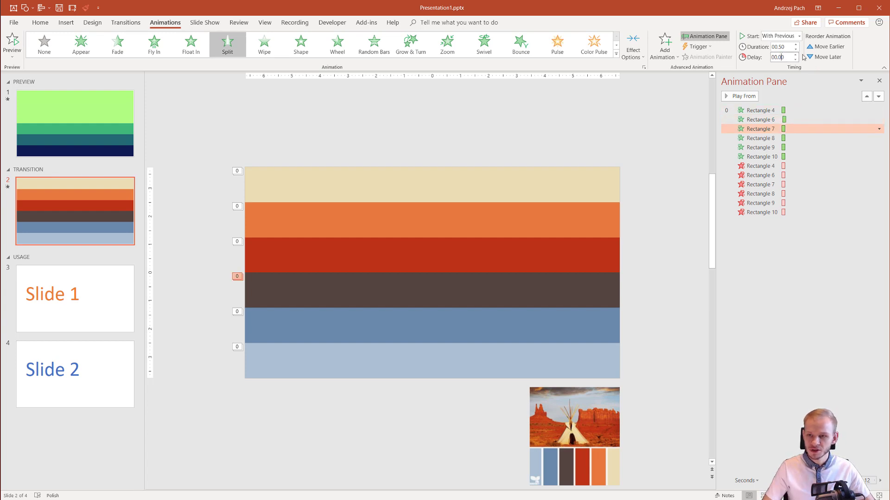
{"action": "left_click", "coordinate": [795, 55]}
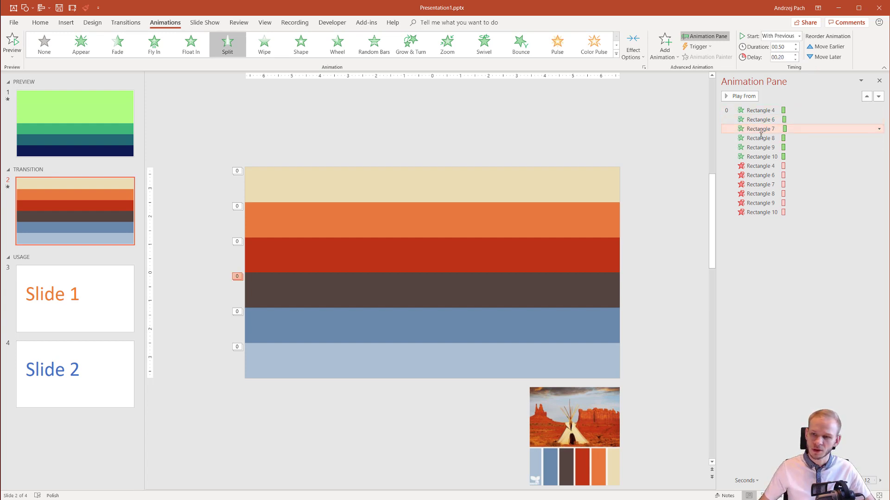
Set the entrance delays of Rectangle 8 to 0.30 s and Rectangle 9 to 0.40 s.
{"action": "left_click", "coordinate": [760, 138]}
{"action": "double_click", "coordinate": [783, 57]}
{"action": "type", "text": "0.3"}
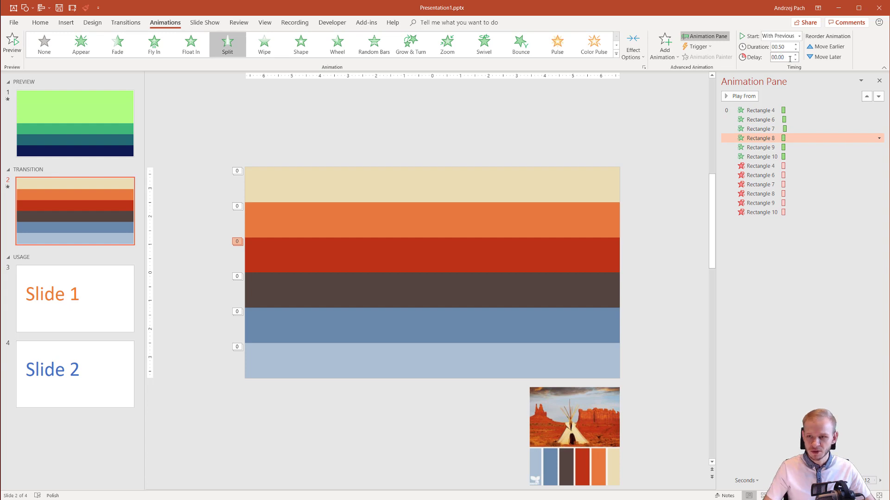
{"action": "key", "text": "Return"}
{"action": "left_click", "coordinate": [765, 148]}
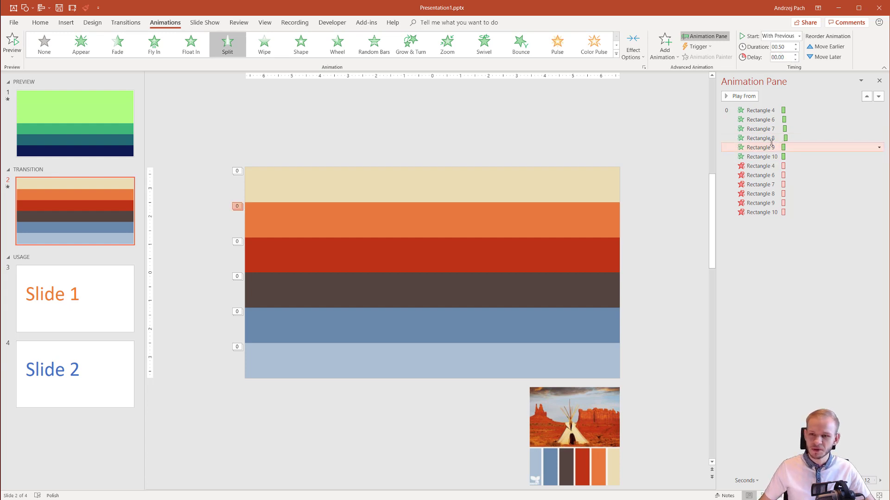
{"action": "double_click", "coordinate": [781, 57]}
{"action": "type", "text": "0.4"}
{"action": "key", "text": "Return"}
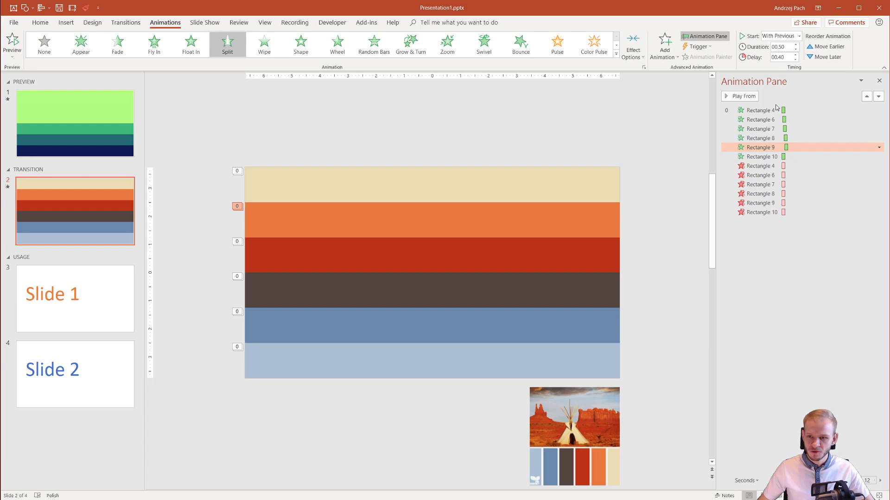
Review the earlier entrance delays, then give Rectangle 10's entrance a 0.5 s delay.
{"action": "left_click", "coordinate": [775, 157]}
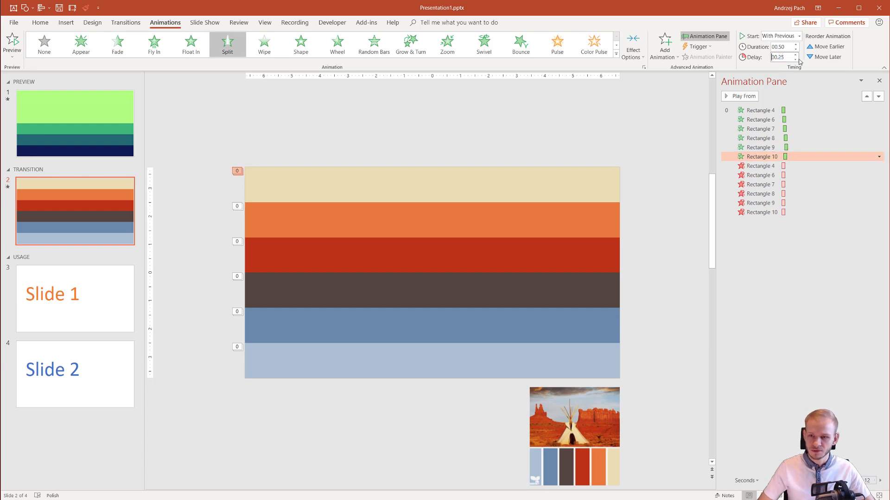
{"action": "left_click", "coordinate": [765, 110]}
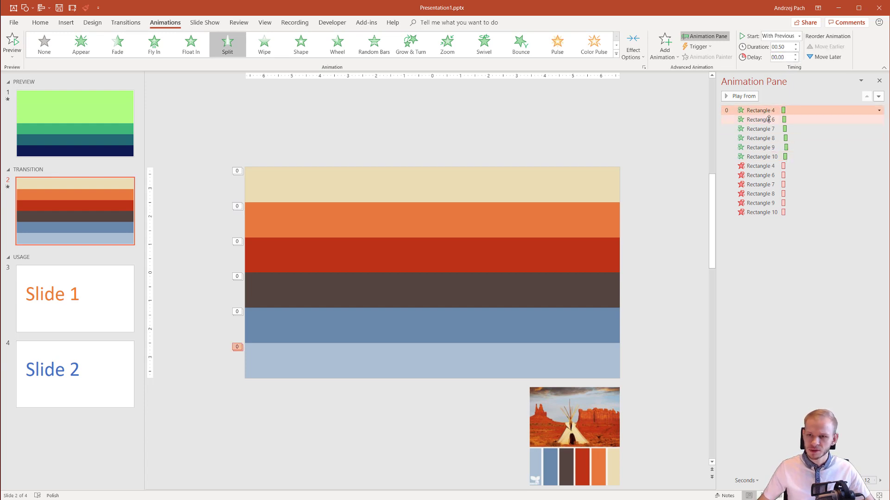
{"action": "left_click", "coordinate": [767, 120]}
{"action": "left_click", "coordinate": [769, 128]}
{"action": "left_click", "coordinate": [772, 147]}
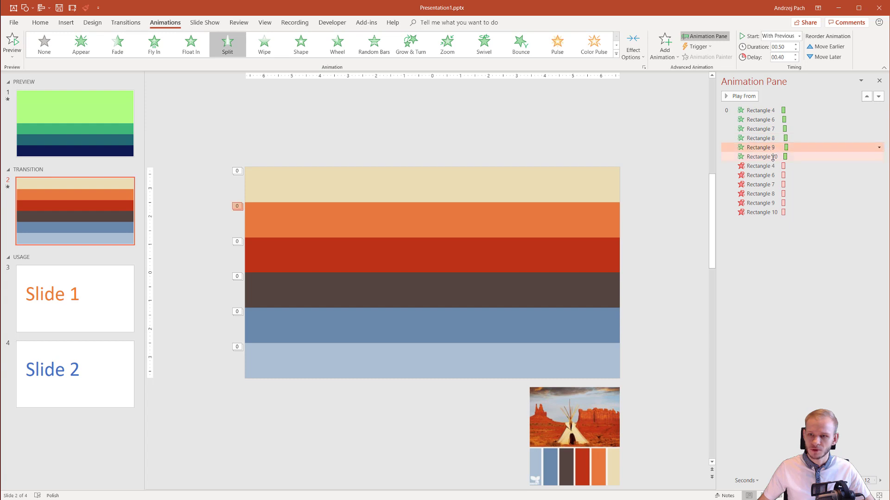
{"action": "left_click", "coordinate": [771, 156]}
{"action": "left_click", "coordinate": [795, 55]}
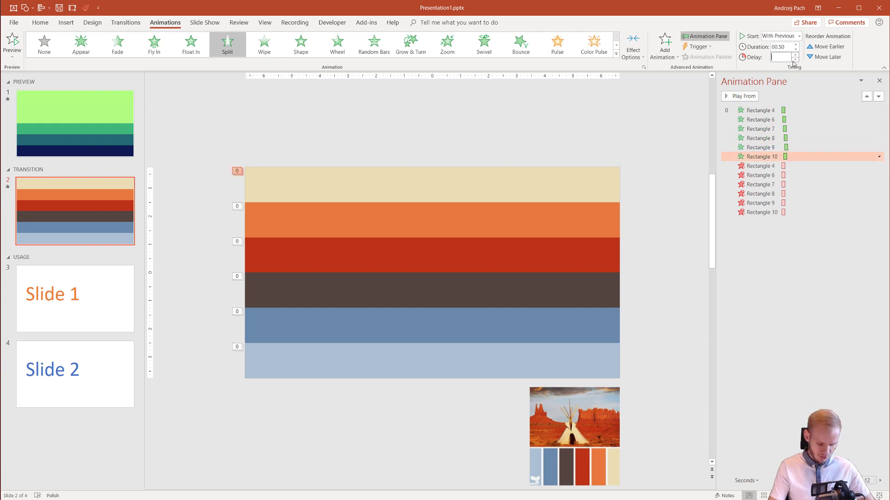
{"action": "type", "text": "0.5"}
{"action": "left_click", "coordinate": [743, 108]}
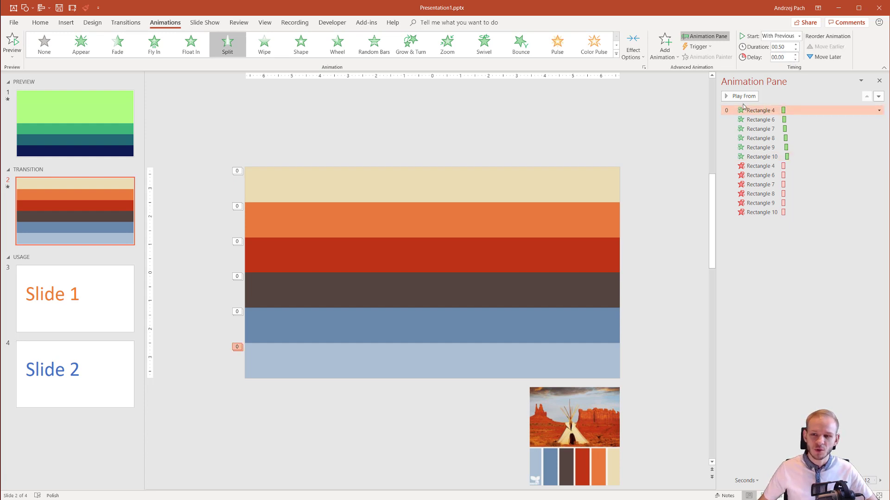
Give all six exit animations a 1.50 s delay and preview the transition from Rectangle 4.
{"action": "left_click", "coordinate": [770, 166]}
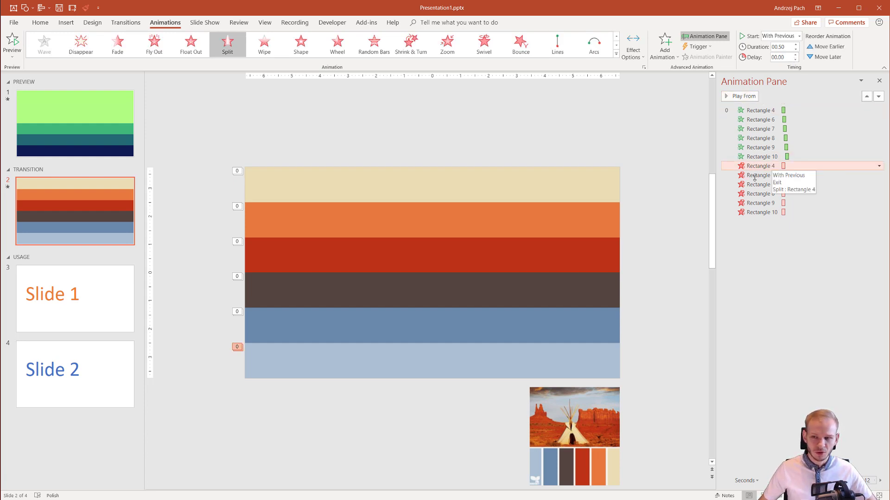
{"action": "left_click", "coordinate": [760, 212], "text": "shift"}
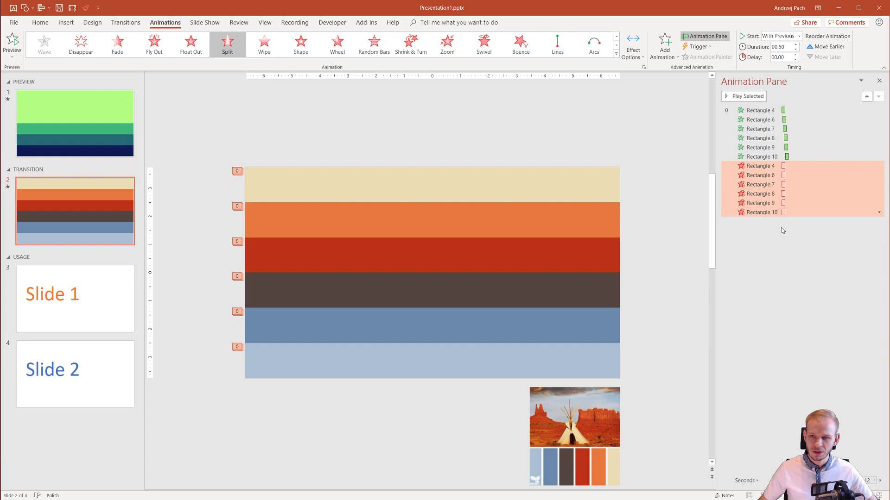
{"action": "left_click", "coordinate": [795, 54]}
{"action": "left_click", "coordinate": [795, 55]}
{"action": "left_click", "coordinate": [795, 54]}
{"action": "left_click", "coordinate": [795, 55]}
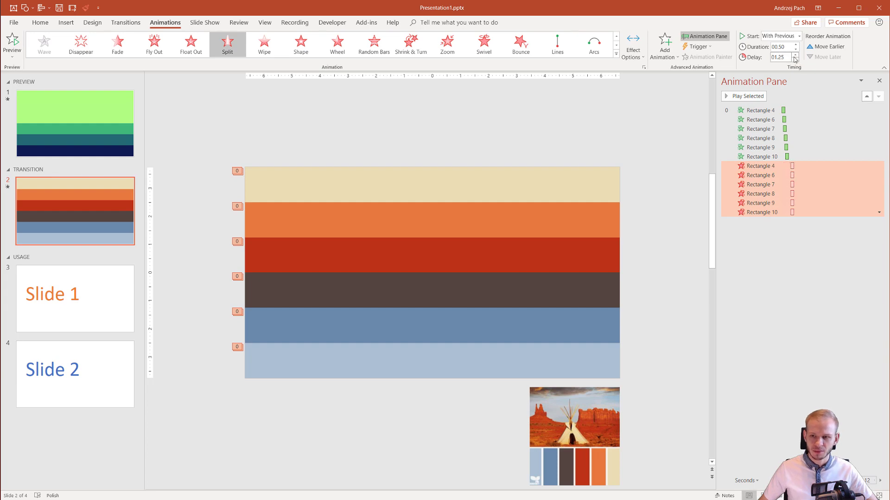
{"action": "left_click", "coordinate": [795, 55]}
{"action": "left_click", "coordinate": [795, 55]}
{"action": "left_click", "coordinate": [681, 145]}
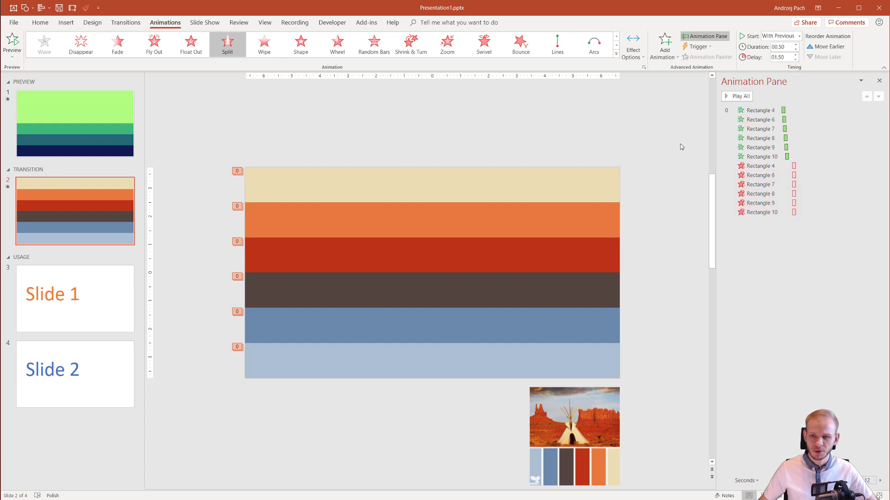
{"action": "left_click", "coordinate": [753, 108]}
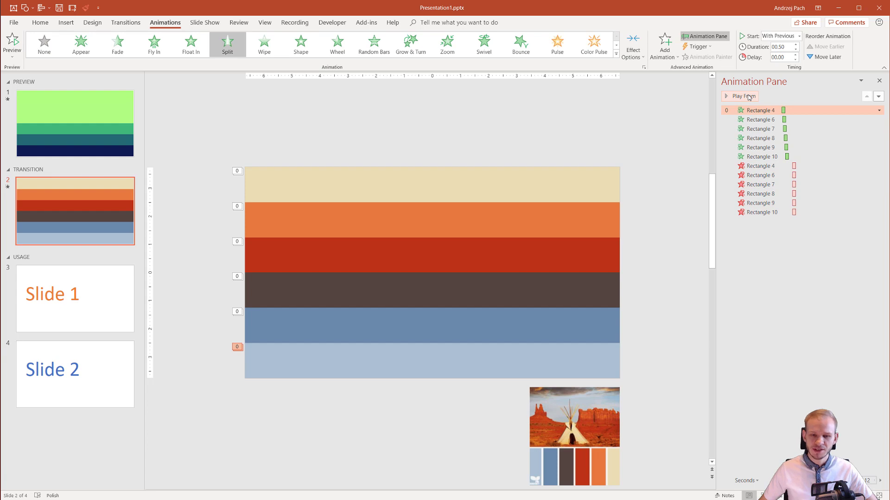
{"action": "left_click", "coordinate": [743, 96]}
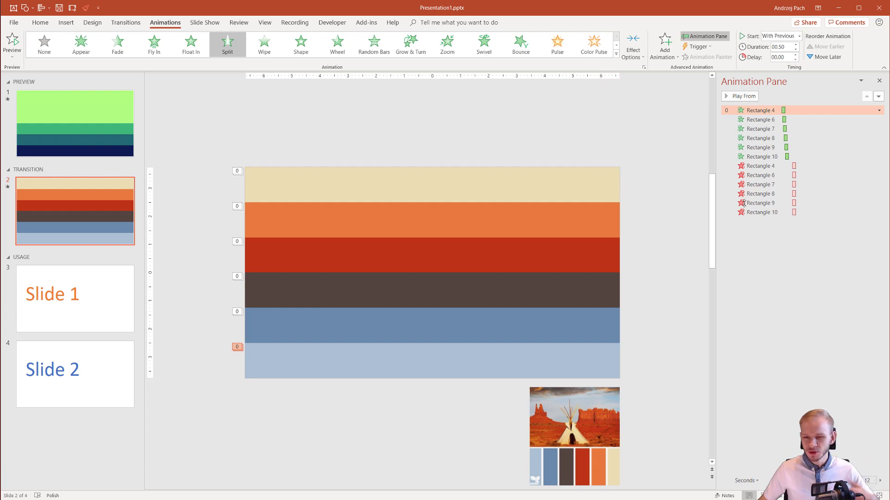
Edit the exit delays of Rectangles 6 and 7 in the Timing group.
{"action": "left_click", "coordinate": [760, 167]}
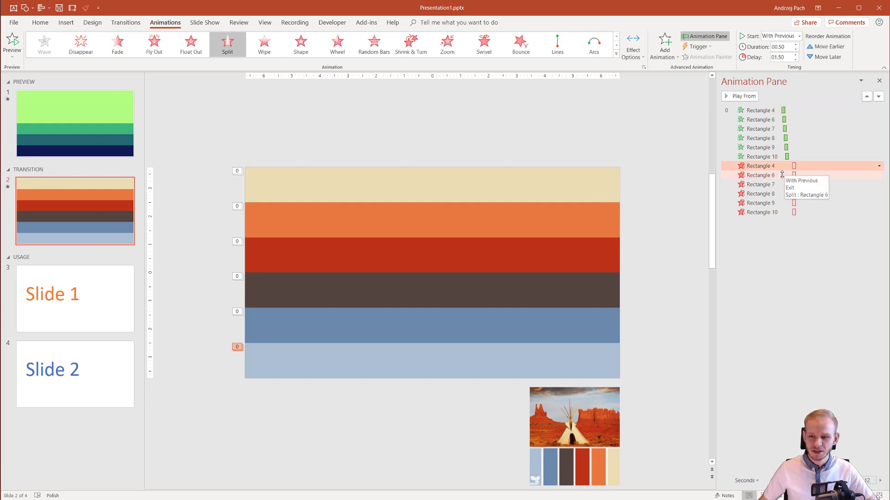
{"action": "left_click", "coordinate": [778, 178]}
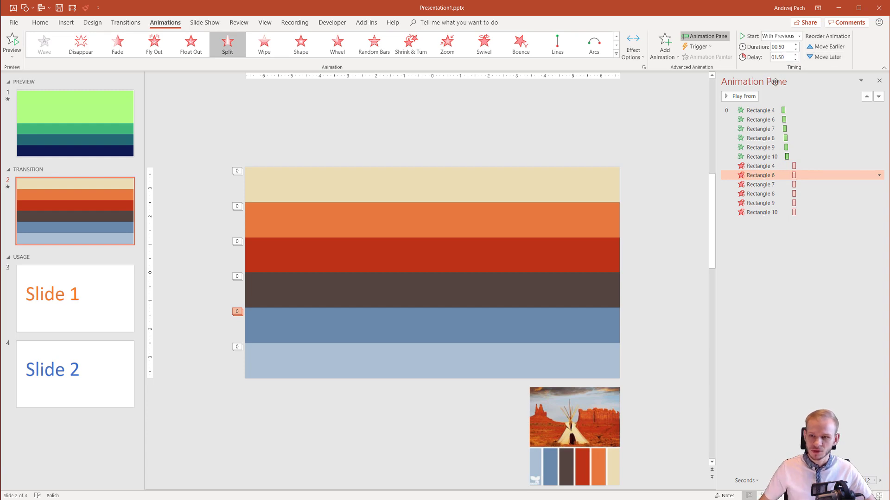
{"action": "left_click", "coordinate": [787, 59]}
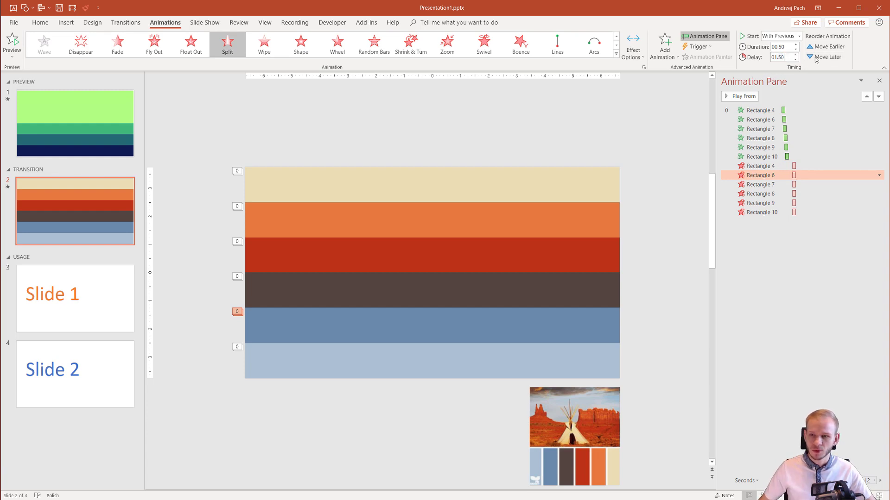
{"action": "left_click", "coordinate": [769, 185]}
{"action": "double_click", "coordinate": [779, 57]}
{"action": "left_click", "coordinate": [779, 57]}
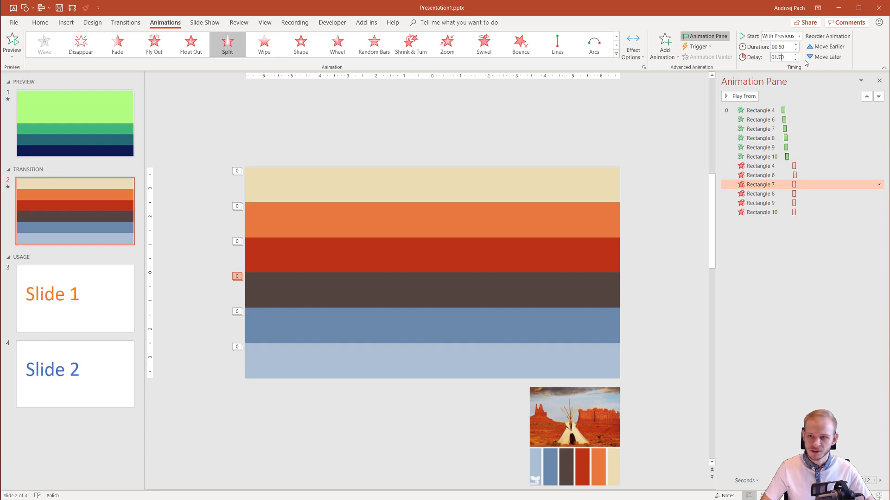
Retime Rectangle 8's exit, then set Rectangle 9 to 1.90 s and Rectangle 10 to 2.00 s.
{"action": "left_click", "coordinate": [819, 193]}
{"action": "left_click", "coordinate": [783, 57]}
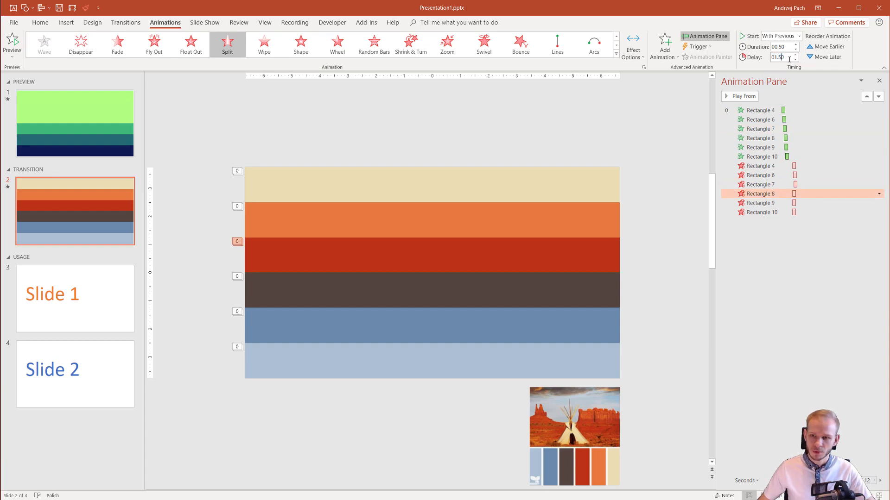
{"action": "key", "text": "Return"}
{"action": "left_click", "coordinate": [779, 201]}
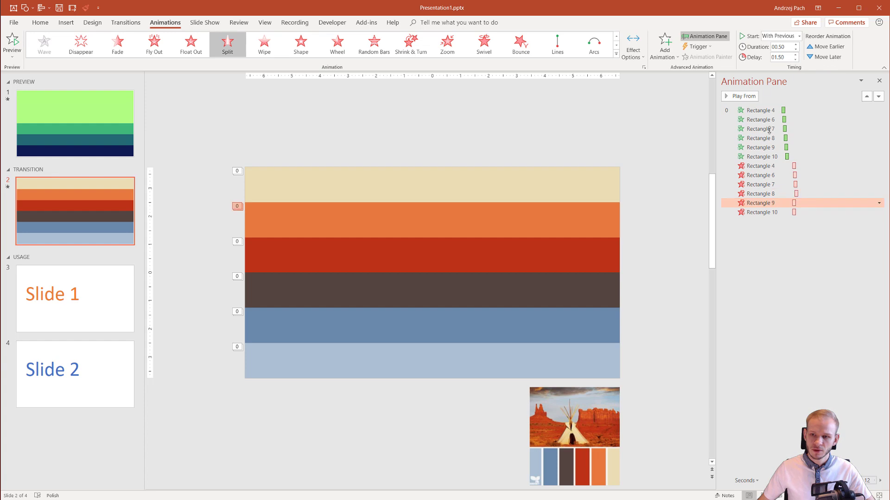
{"action": "double_click", "coordinate": [780, 57]}
{"action": "type", "text": "1.9"}
{"action": "key", "text": "Return"}
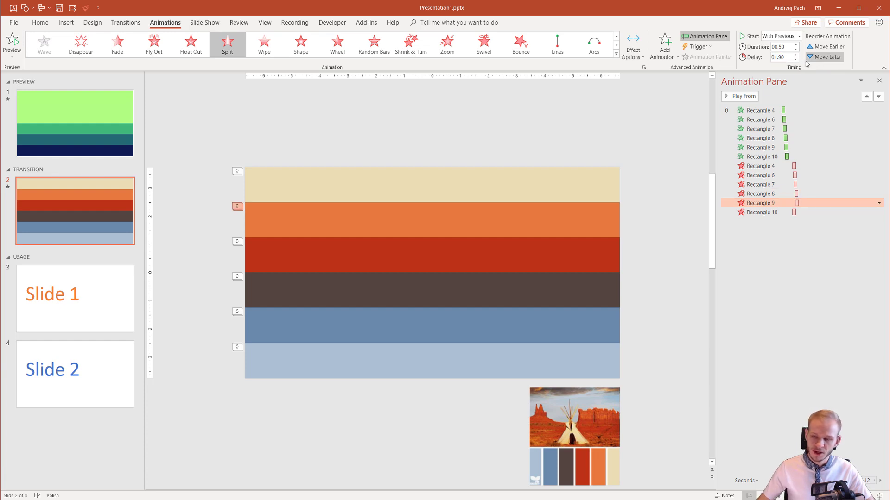
{"action": "left_click", "coordinate": [763, 213]}
{"action": "left_click", "coordinate": [795, 55]}
{"action": "left_click", "coordinate": [796, 55]}
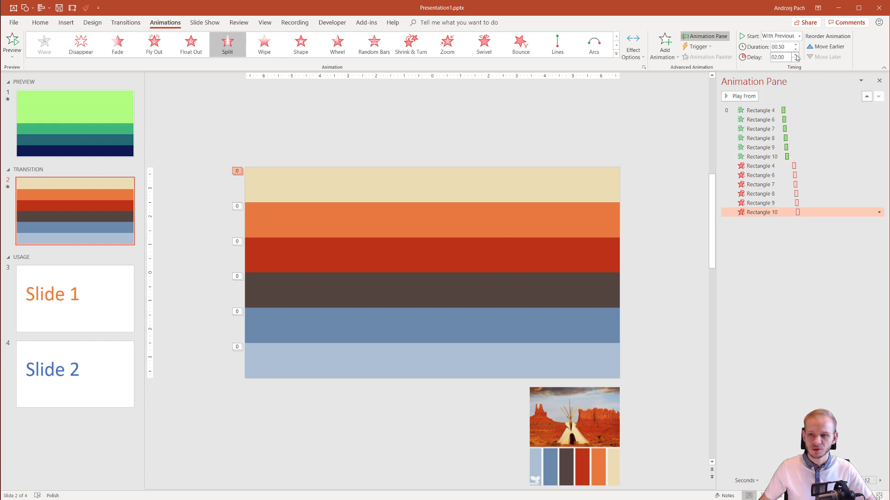
Set the first Rectangle 4 entrance effect to Start On Click.
{"action": "left_click", "coordinate": [769, 109]}
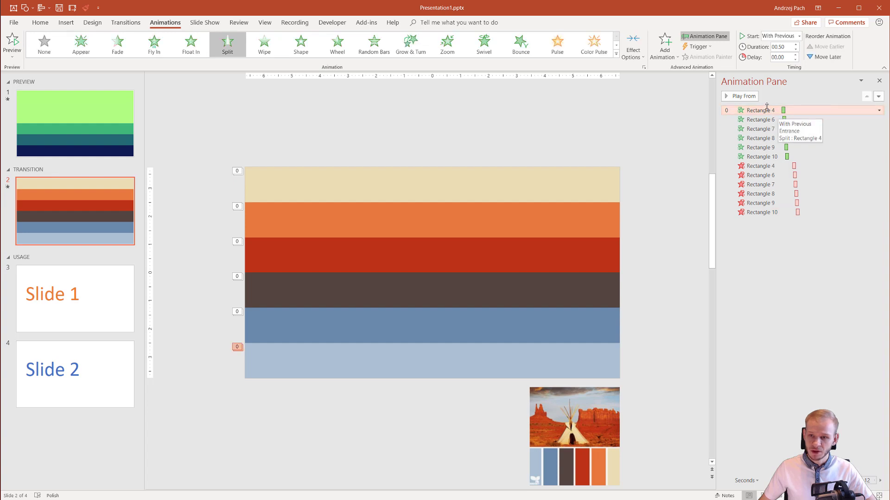
{"action": "left_click", "coordinate": [879, 111]}
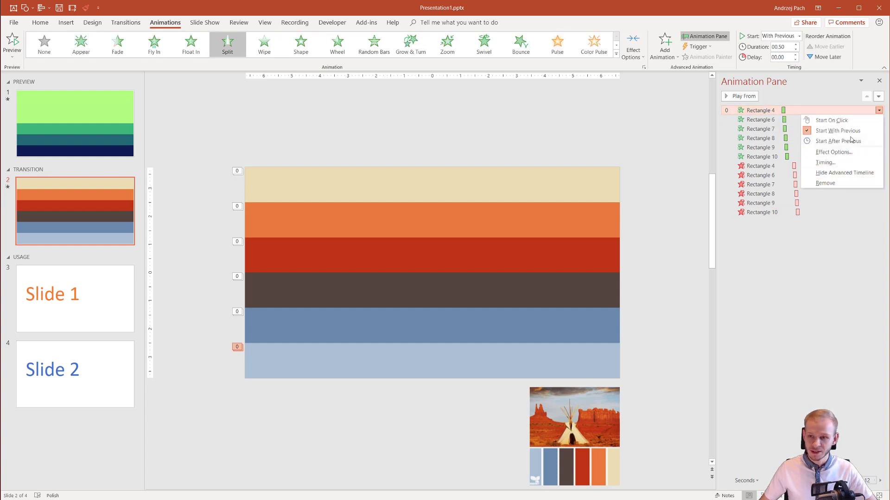
{"action": "left_click", "coordinate": [851, 122]}
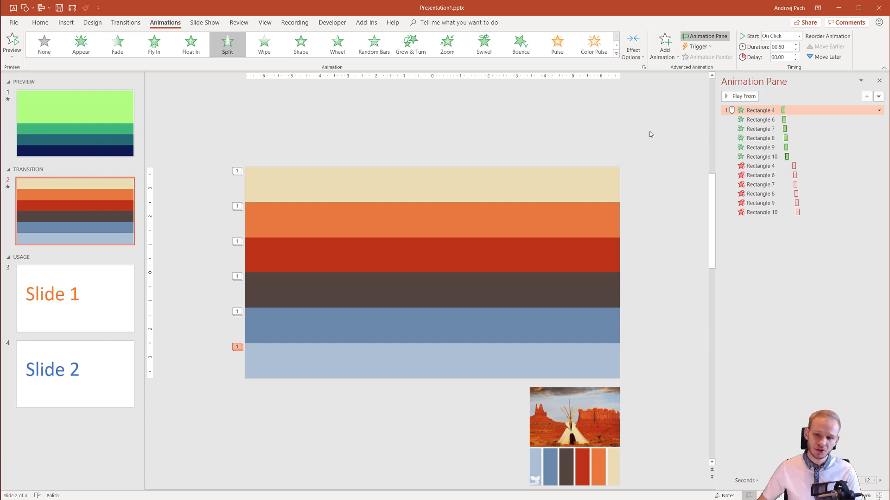
Preview the bar sequence with Play From, then check Slide 1 and return to the bar slide.
{"action": "left_click", "coordinate": [751, 98]}
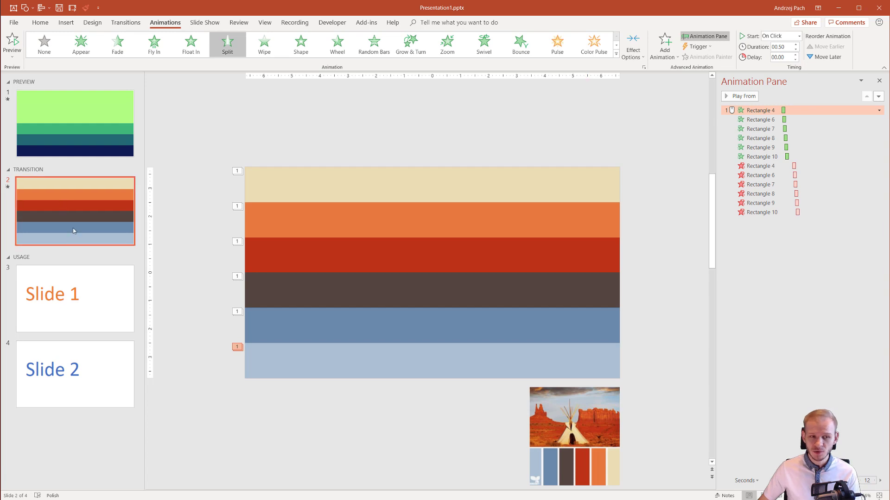
{"action": "left_click", "coordinate": [92, 311]}
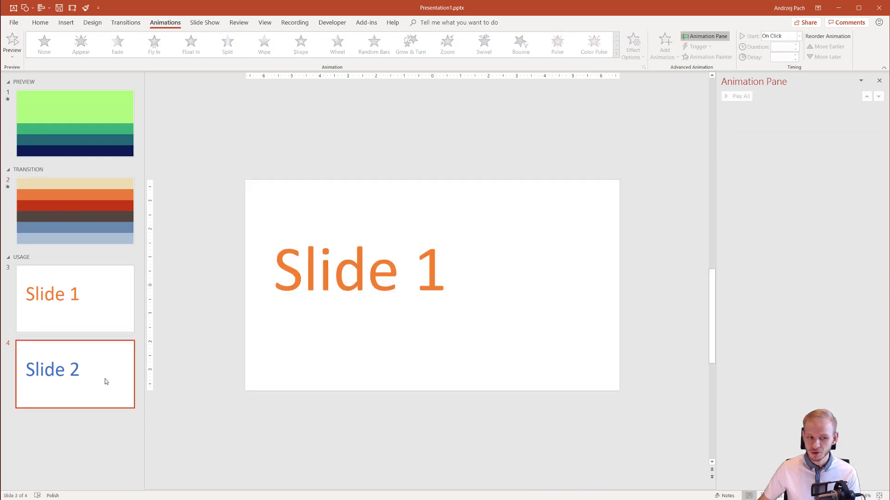
{"action": "left_click", "coordinate": [114, 232]}
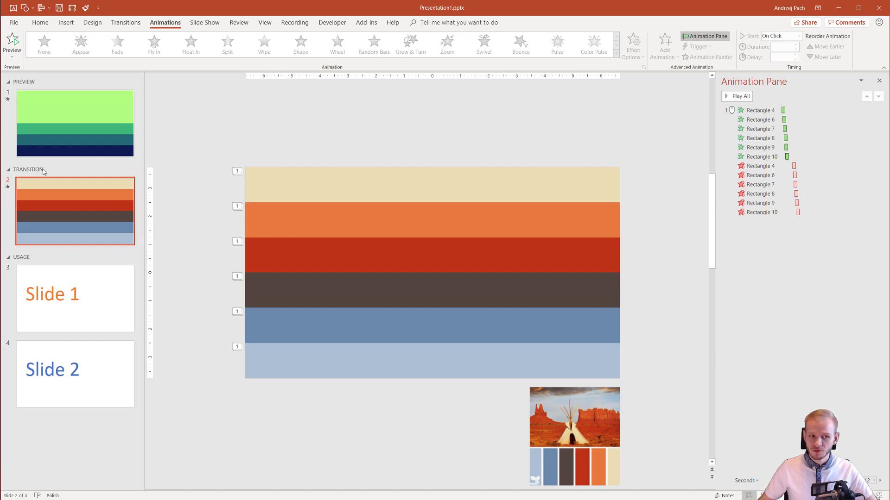
Move the TRANSITION section below USAGE and open the bar slide, now slide 4.
{"action": "left_click_drag", "start_coordinate": [21, 171], "coordinate": [72, 304]}
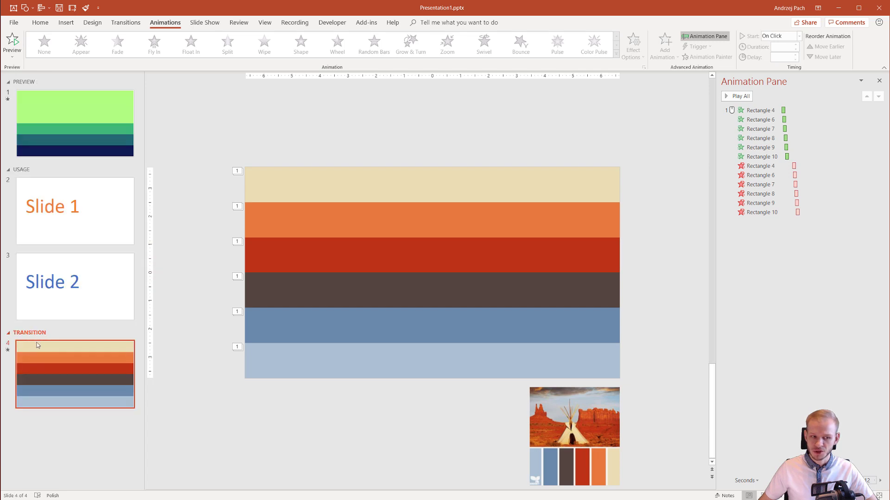
{"action": "left_click", "coordinate": [54, 468]}
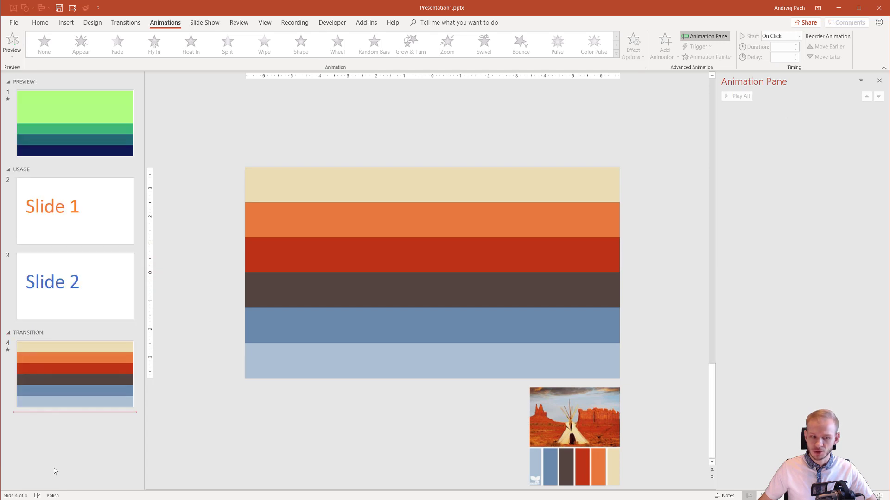
{"action": "left_click", "coordinate": [93, 377]}
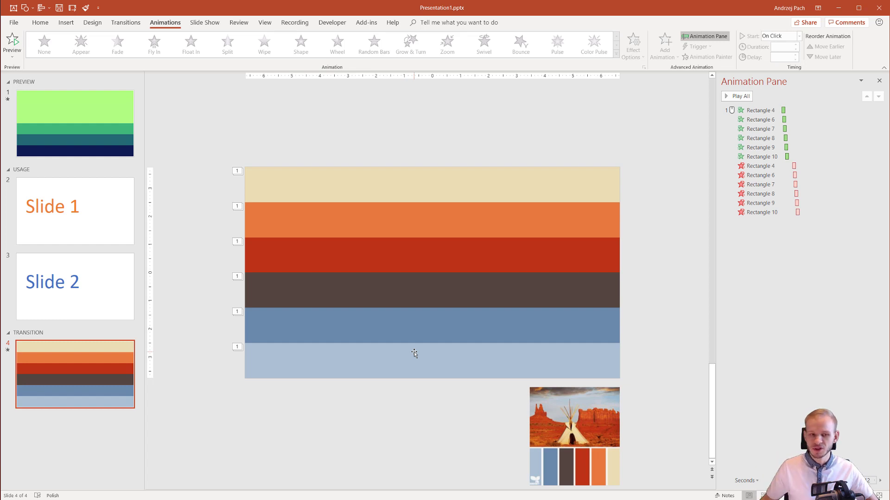
Paste the six bars onto Slide 1 and delete their six exit effects.
{"action": "left_click_drag", "start_coordinate": [191, 157], "coordinate": [660, 403]}
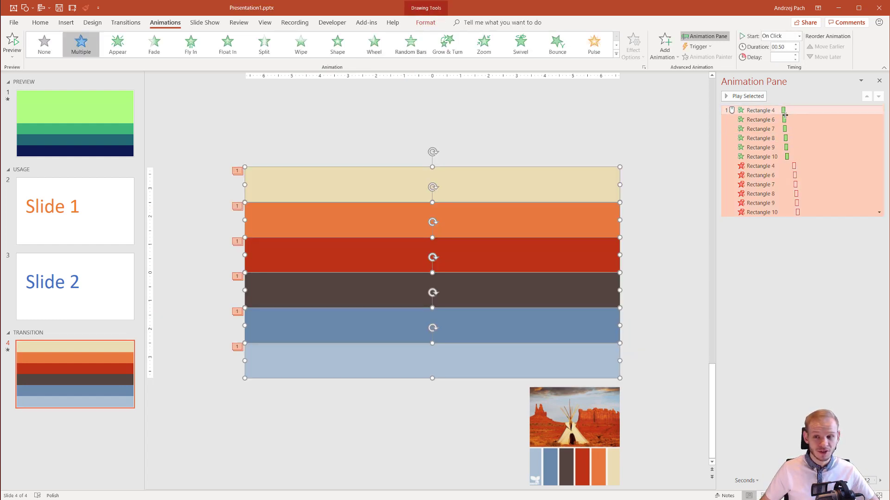
{"action": "left_click", "coordinate": [108, 209]}
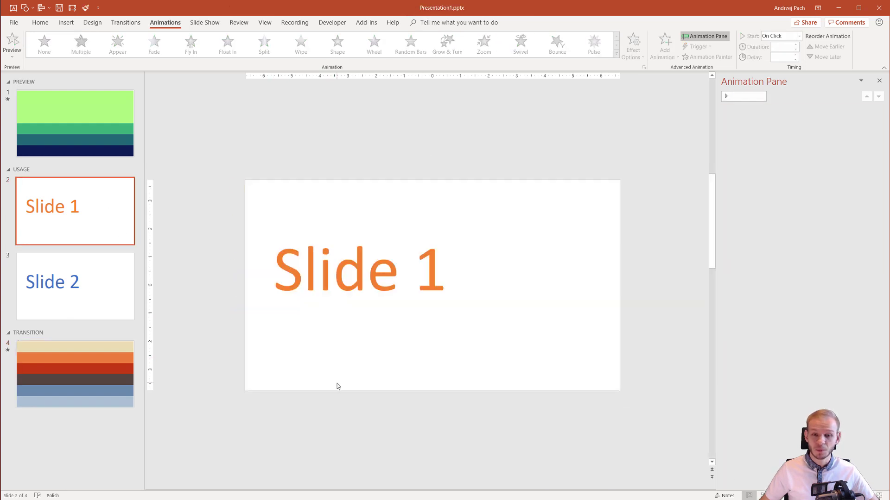
{"action": "key", "text": "ctrl+v"}
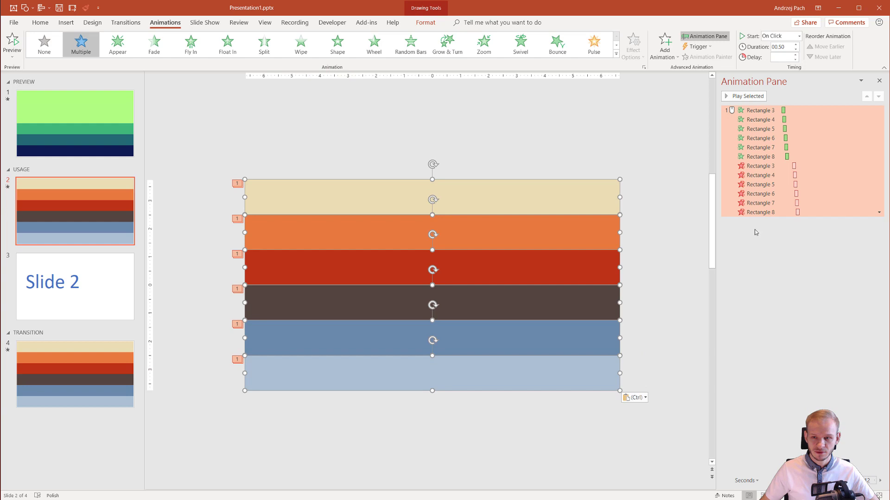
{"action": "left_click", "coordinate": [760, 166]}
{"action": "left_click", "coordinate": [775, 213], "text": "shift"}
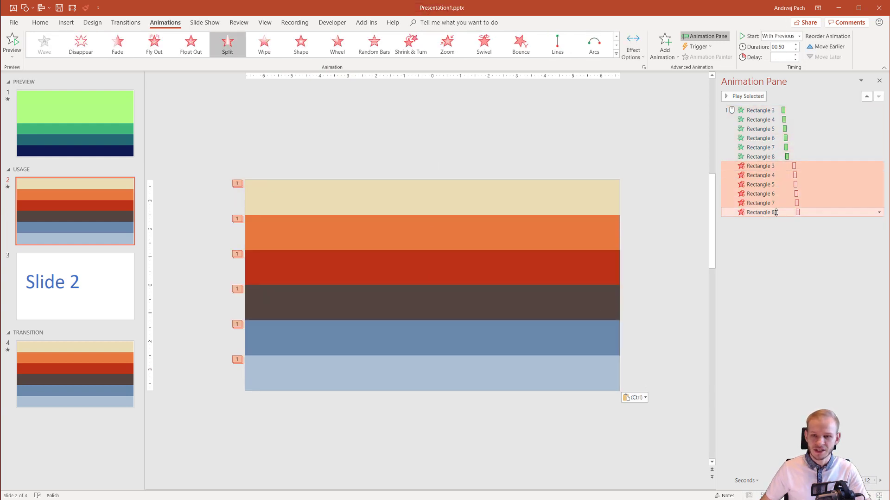
{"action": "key", "text": "Delete"}
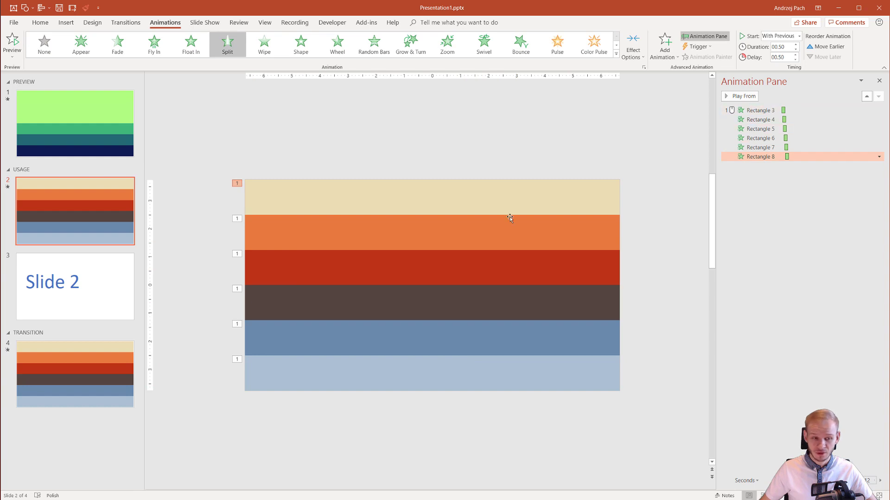
Paste the six bars onto Slide 2 and delete their six entrance effects.
{"action": "left_click", "coordinate": [99, 284]}
{"action": "key", "text": "ctrl+v"}
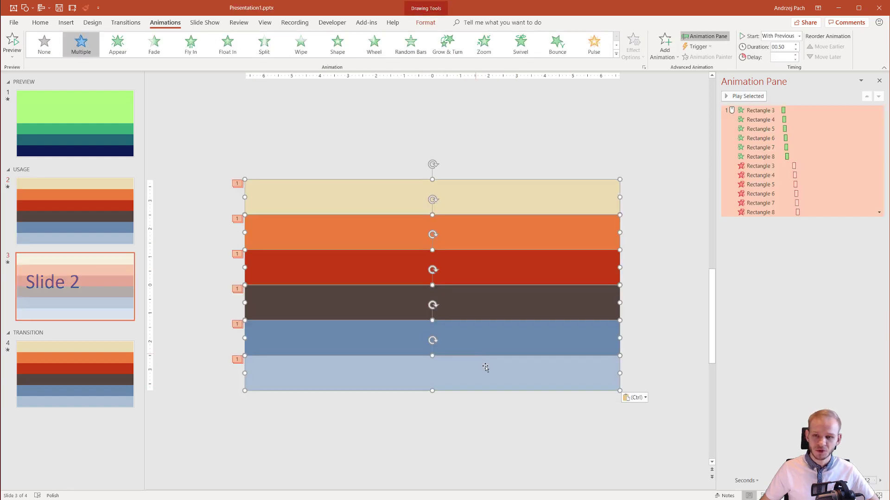
{"action": "left_click", "coordinate": [760, 157]}
{"action": "left_click", "coordinate": [760, 110], "text": "shift"}
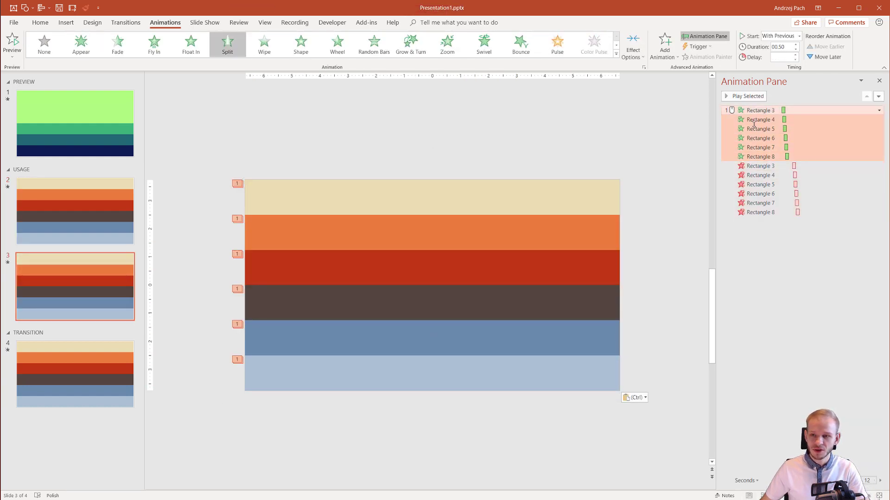
{"action": "key", "text": "Delete"}
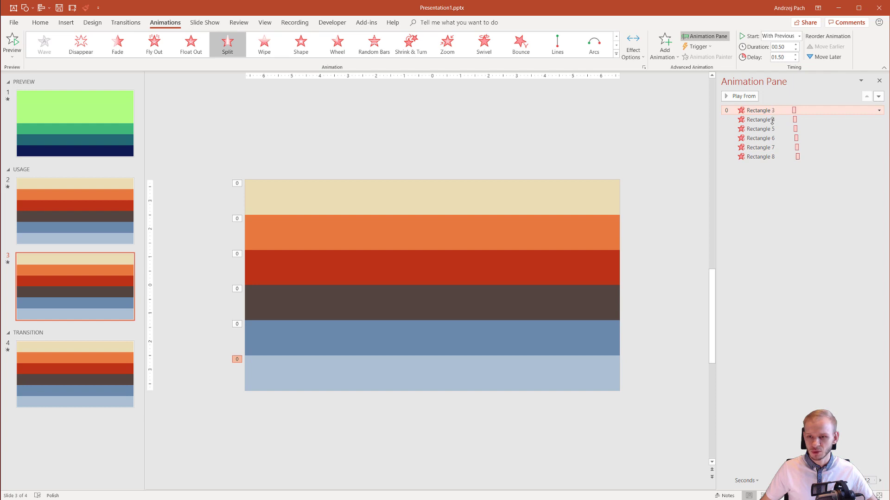
Set the Delay of all six exit effects to 00.00.
{"action": "left_click", "coordinate": [770, 157], "text": "shift"}
{"action": "left_click", "coordinate": [796, 59]}
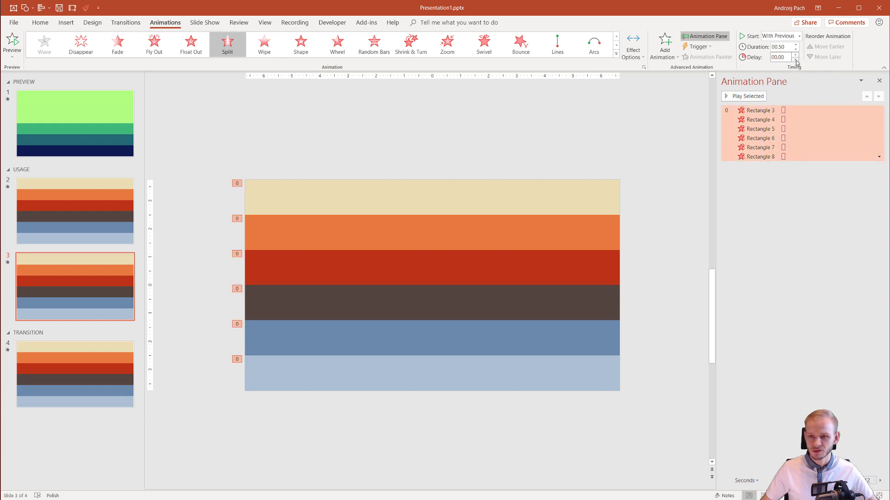
{"action": "left_click", "coordinate": [776, 119]}
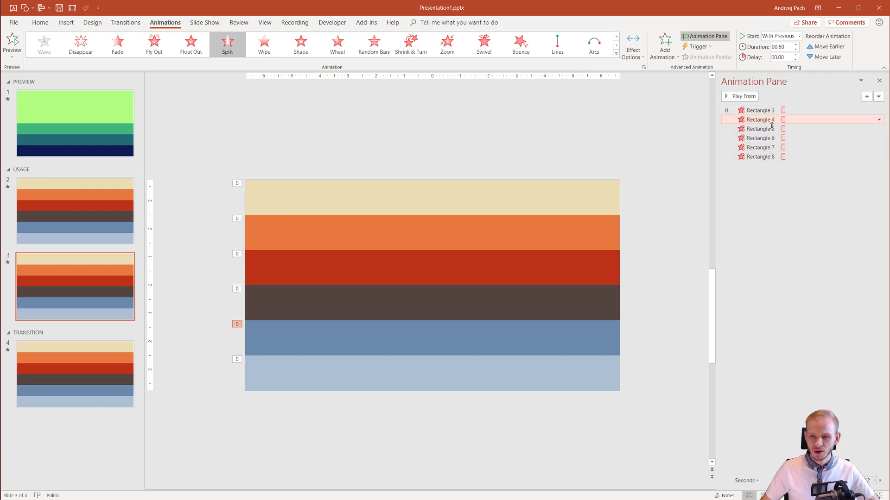
{"action": "left_click", "coordinate": [574, 139]}
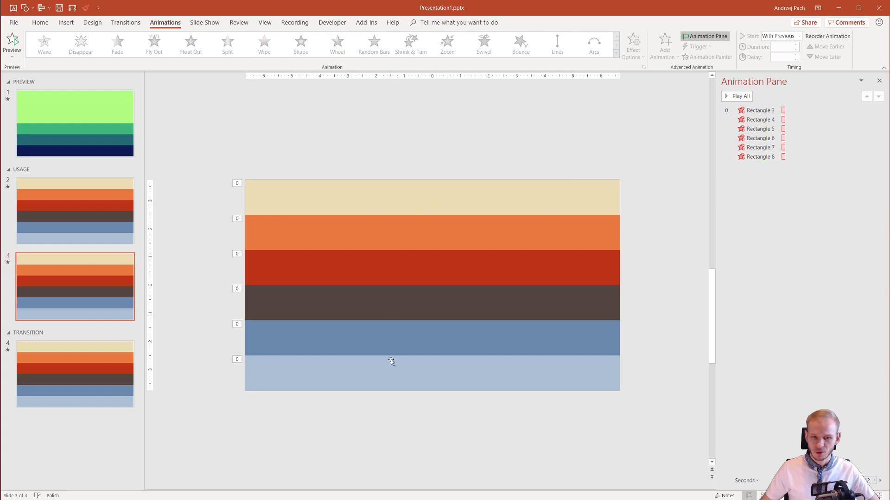
On Slide 1, rename the top beige bar Rectangle 8 to 'T #1.8' in the Selection pane.
{"action": "key", "text": "Page_Up"}
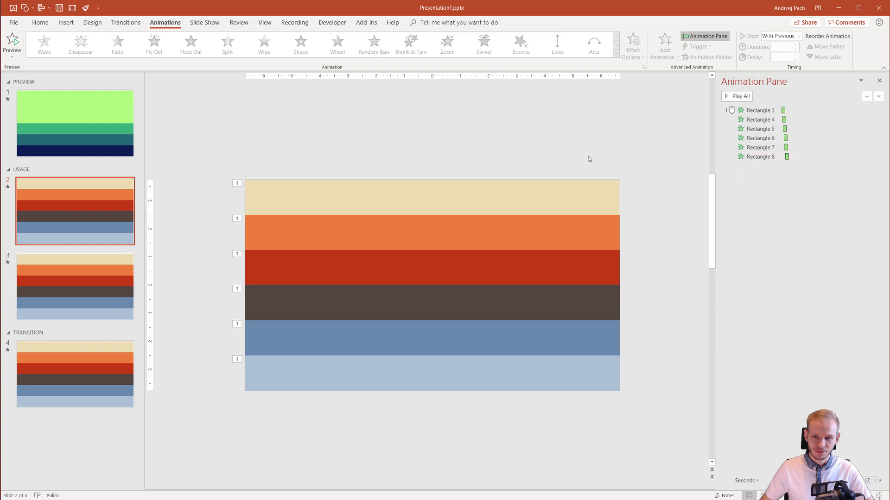
{"action": "left_click", "coordinate": [548, 189]}
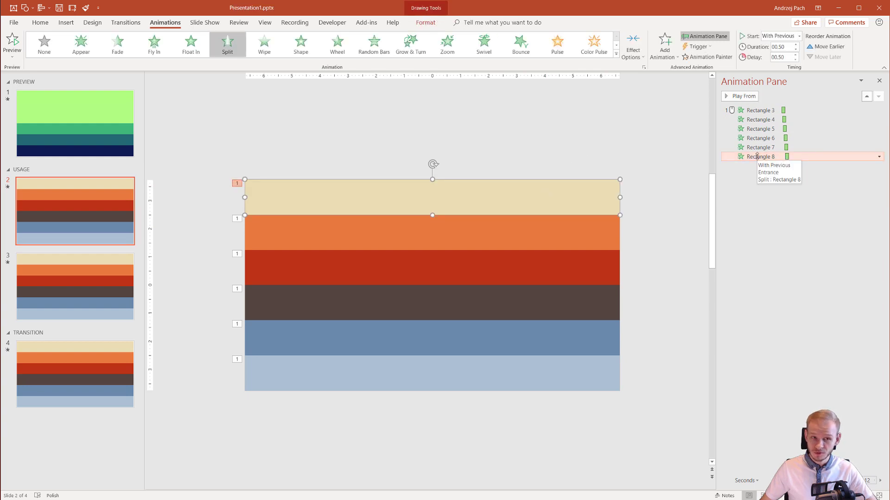
{"action": "left_click", "coordinate": [41, 22]}
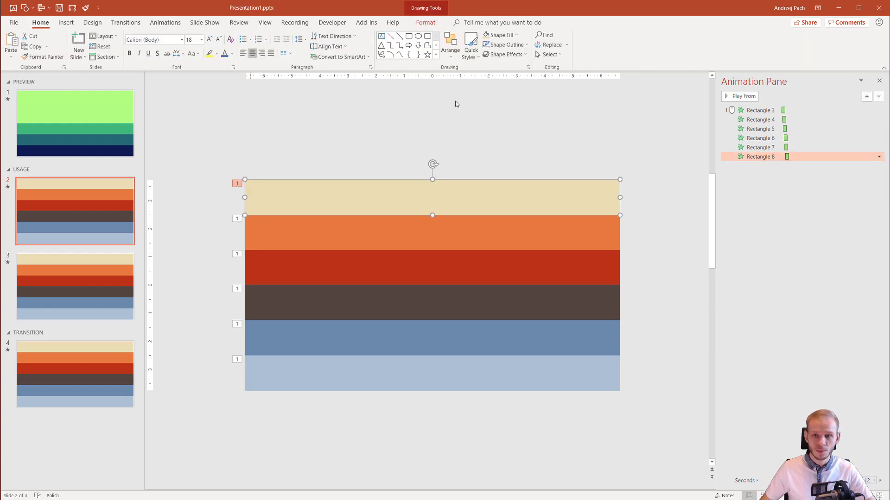
{"action": "left_click", "coordinate": [565, 87]}
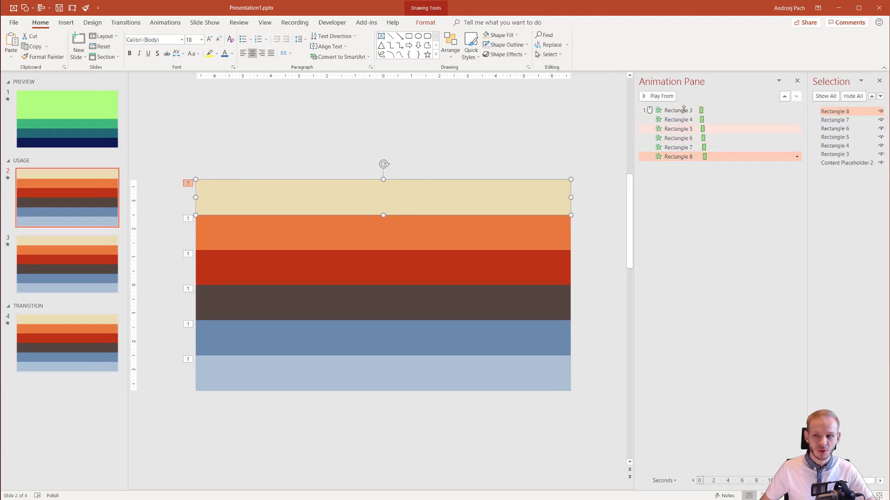
{"action": "left_click", "coordinate": [827, 112]}
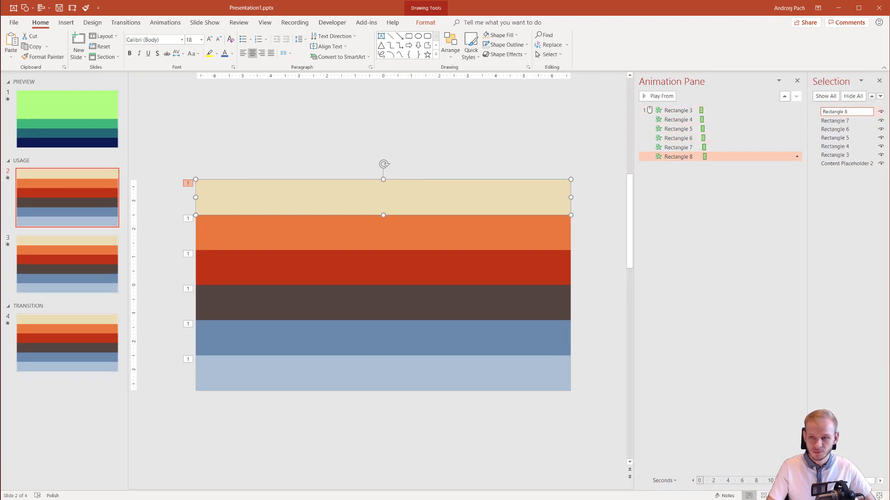
{"action": "type", "text": "T #1."}
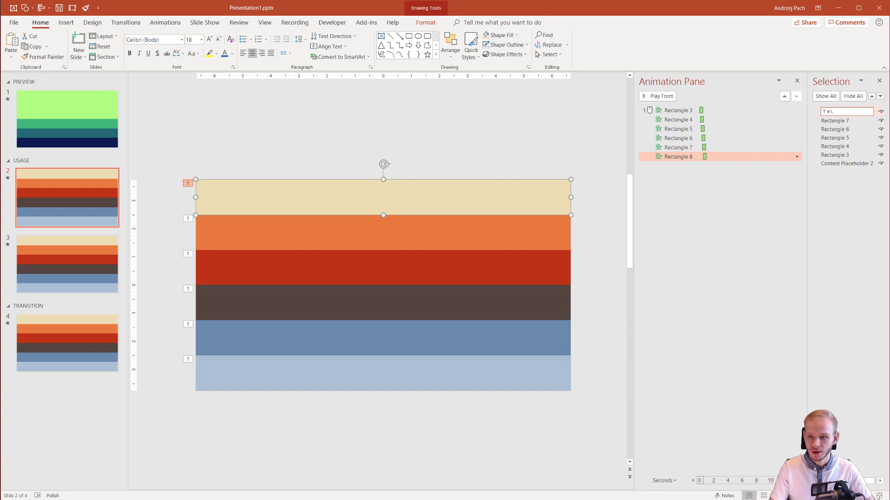
{"action": "type", "text": "7"}
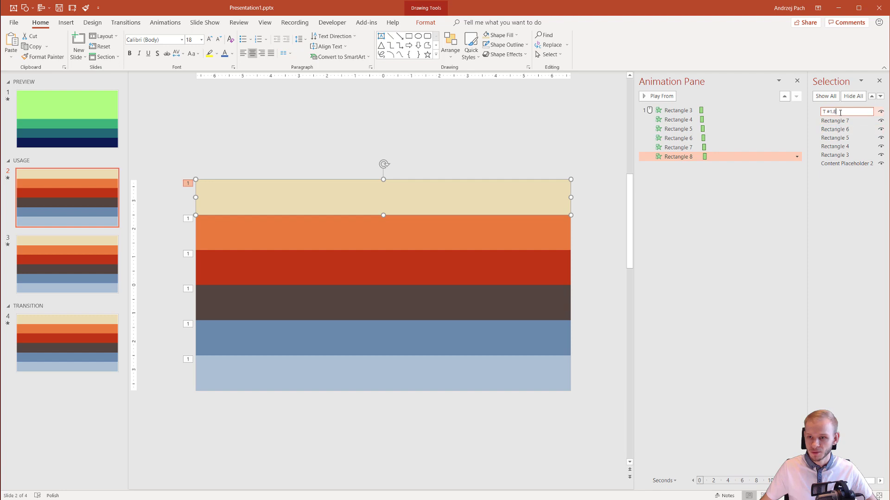
{"action": "key", "text": "BackSpace"}
{"action": "type", "text": "8"}
{"action": "key", "text": "Tab"}
{"action": "left_click", "coordinate": [763, 221]}
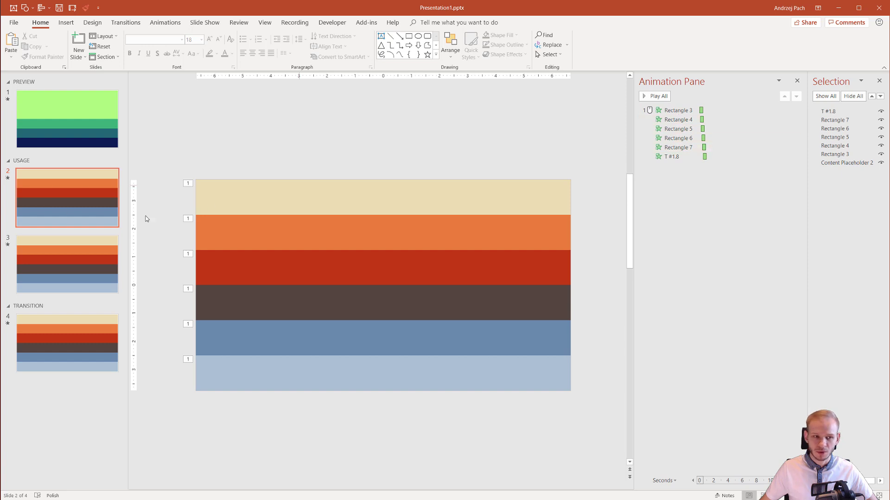
{"action": "left_click", "coordinate": [67, 198]}
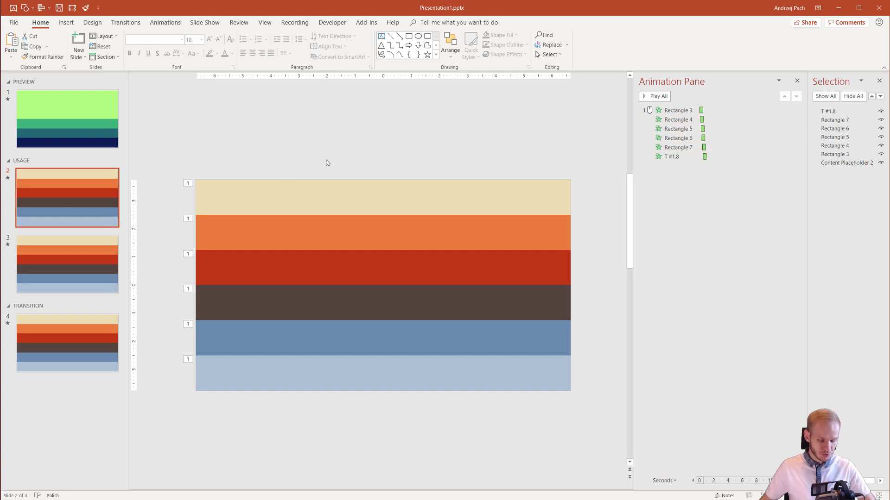
{"action": "key", "text": "shift+F5"}
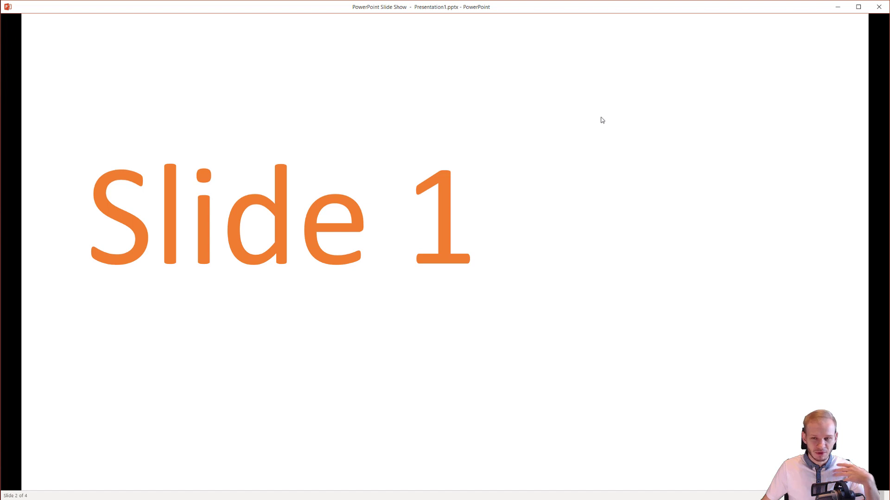
{"action": "left_click", "coordinate": [677, 112]}
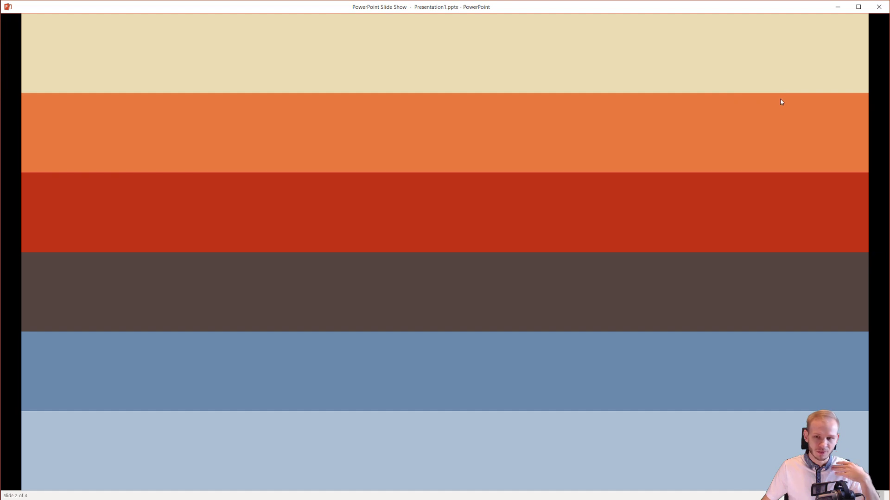
{"action": "left_click", "coordinate": [808, 94]}
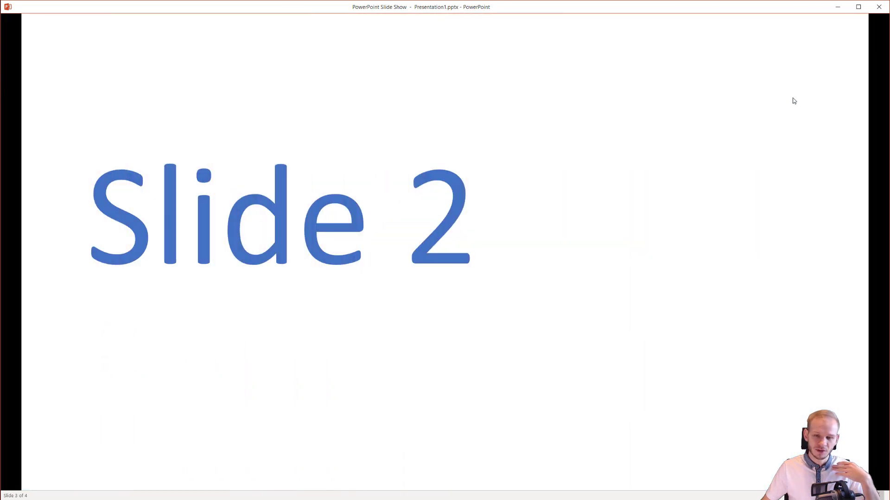
{"action": "right_click", "coordinate": [793, 100]}
{"action": "left_click", "coordinate": [771, 106]}
{"action": "left_click", "coordinate": [772, 111]}
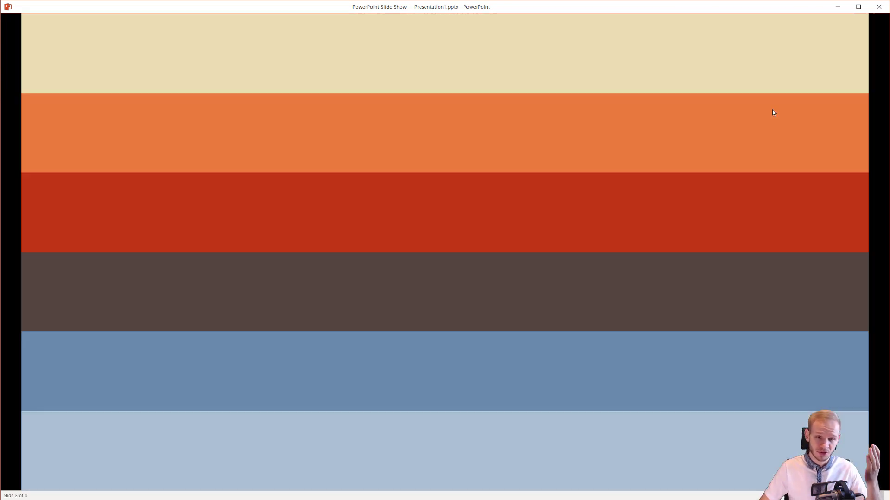
{"action": "key", "text": "Left"}
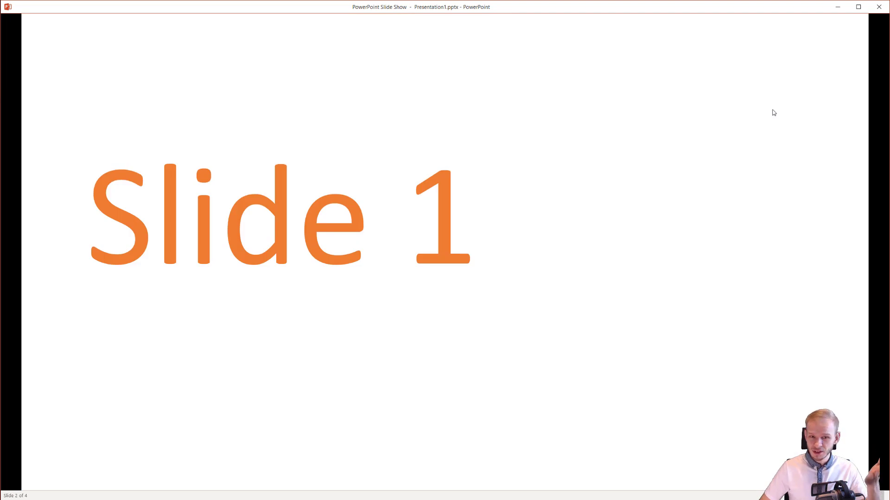
{"action": "key", "text": "Right"}
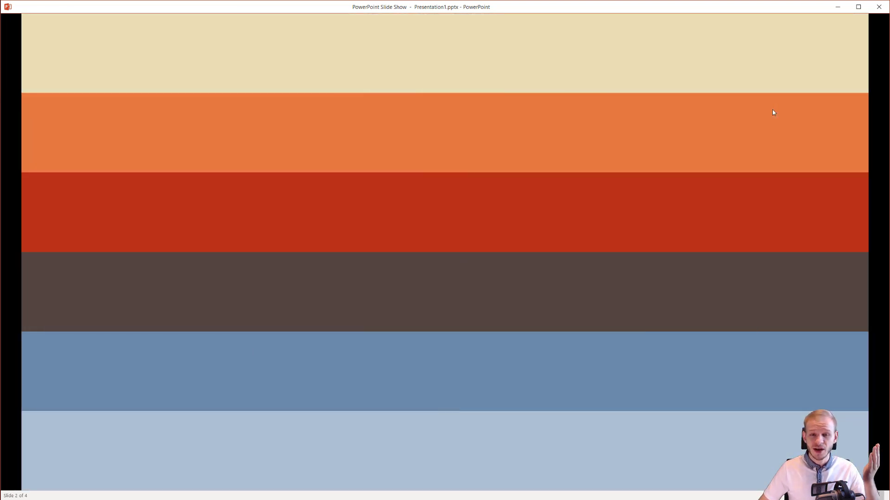
{"action": "key", "text": "Right"}
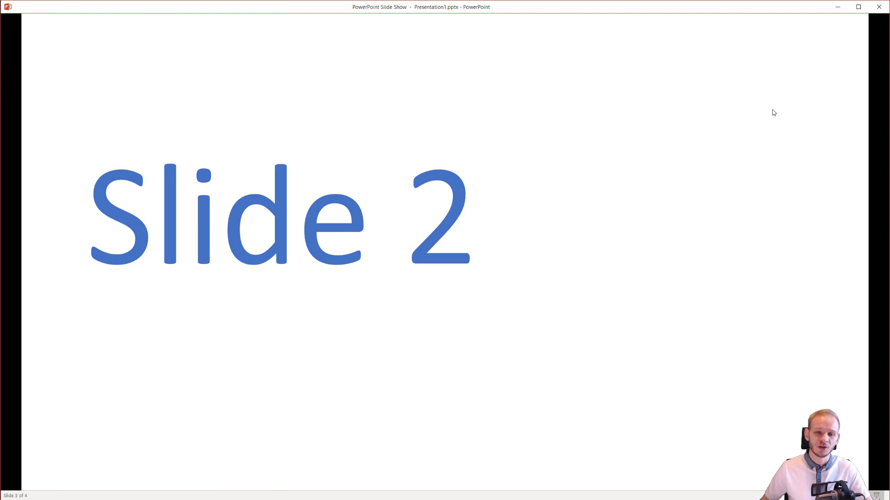
{"action": "key", "text": "Escape"}
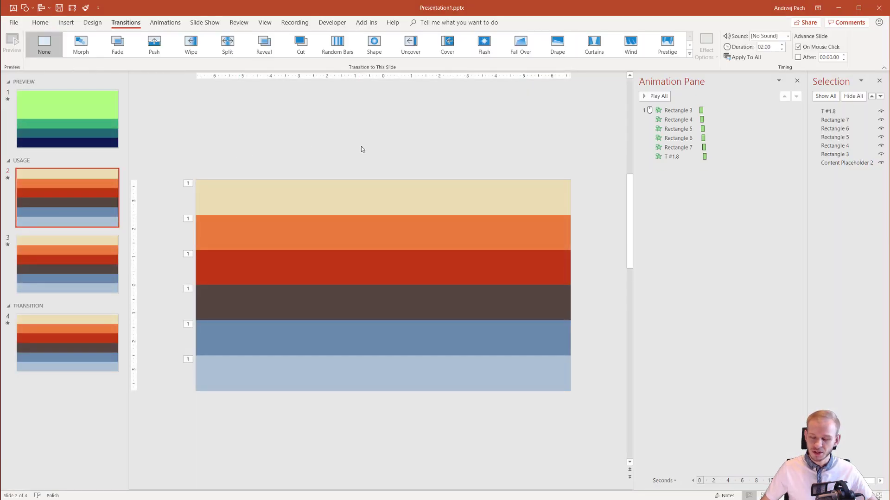
Remove the six pasted bars from slide 3 with undo.
{"action": "left_click", "coordinate": [103, 279]}
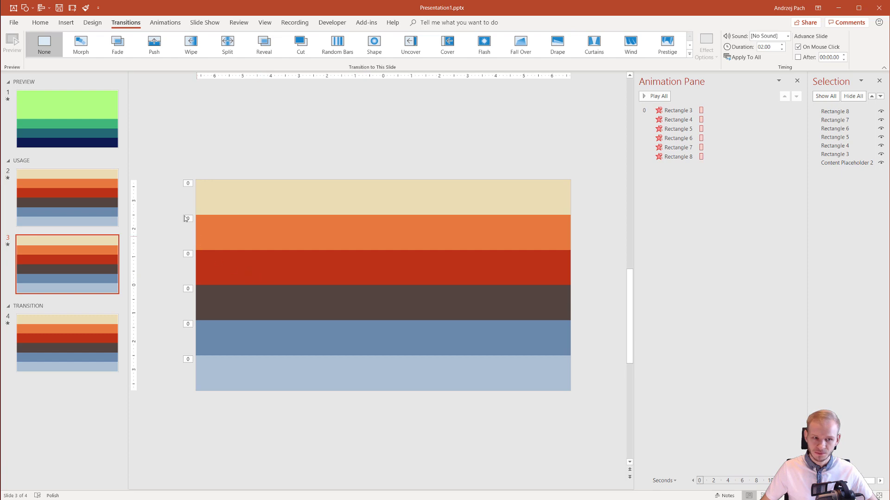
{"action": "left_click", "coordinate": [216, 191]}
{"action": "left_click", "coordinate": [227, 231], "text": "shift"}
{"action": "left_click", "coordinate": [232, 268], "text": "shift"}
{"action": "left_click", "coordinate": [232, 303], "text": "shift"}
{"action": "left_click", "coordinate": [235, 338], "text": "shift"}
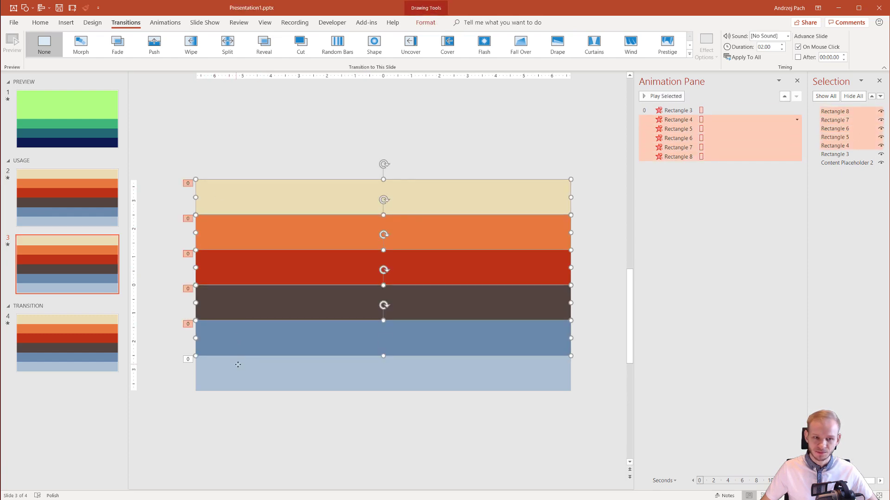
{"action": "left_click", "coordinate": [237, 363], "text": "shift"}
{"action": "key", "text": "ctrl+z"}
{"action": "key", "text": "ctrl+z"}
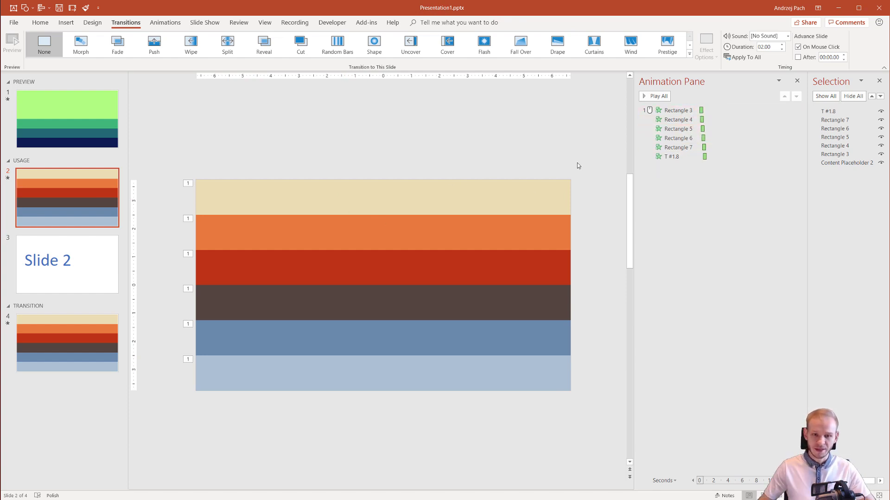
Give slide 3 a Wipe transition, then return to slide 2.
{"action": "left_click_drag", "start_coordinate": [147, 151], "coordinate": [583, 421]}
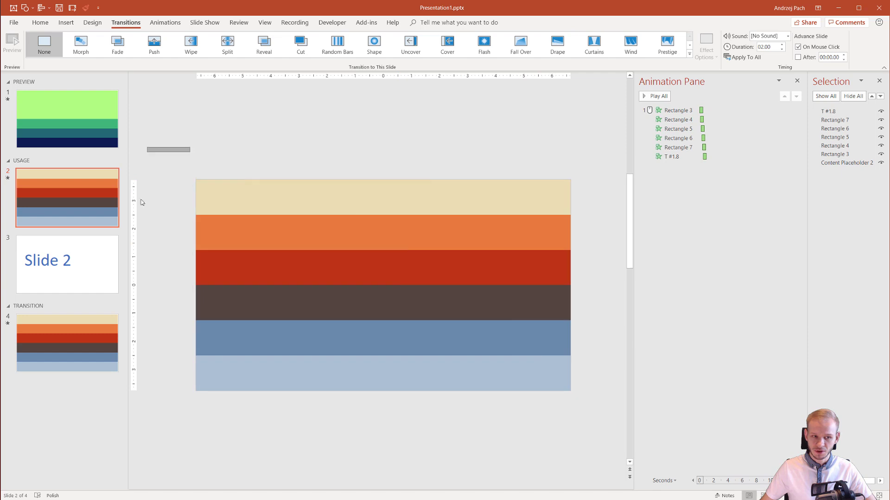
{"action": "left_click", "coordinate": [75, 263]}
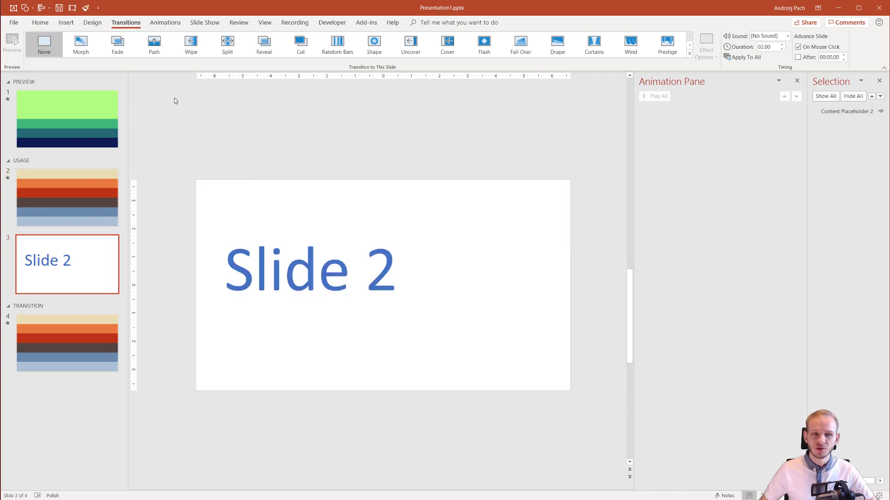
{"action": "left_click", "coordinate": [150, 51]}
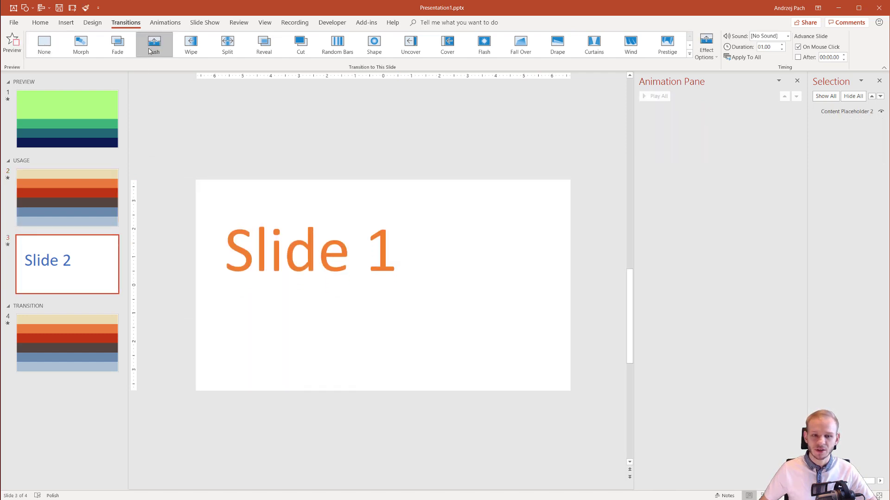
{"action": "left_click", "coordinate": [191, 44]}
{"action": "left_click", "coordinate": [79, 206]}
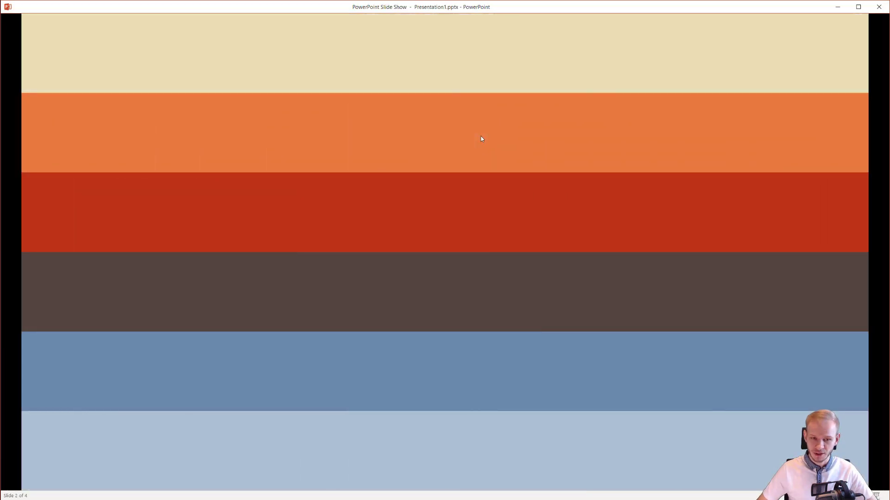
View slide 3's Wipe, end the show, and preview slide 4's bars from Rectangle 4.
{"action": "left_click", "coordinate": [481, 138]}
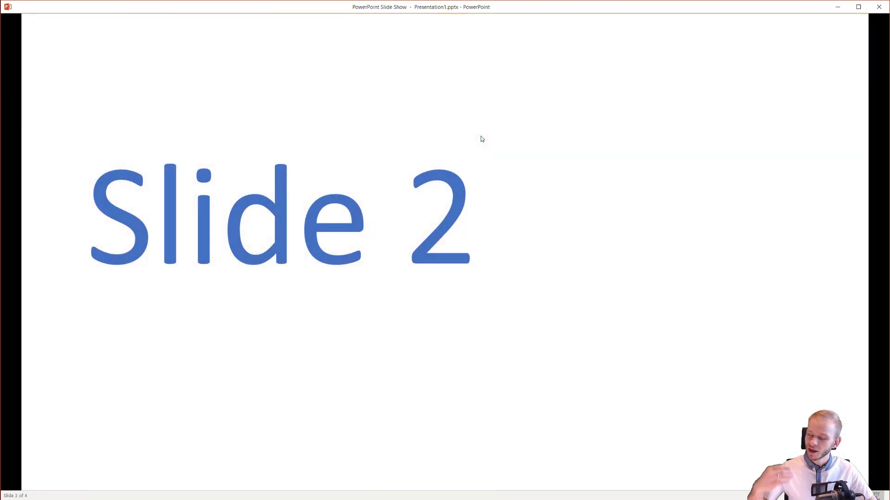
{"action": "key", "text": "Escape"}
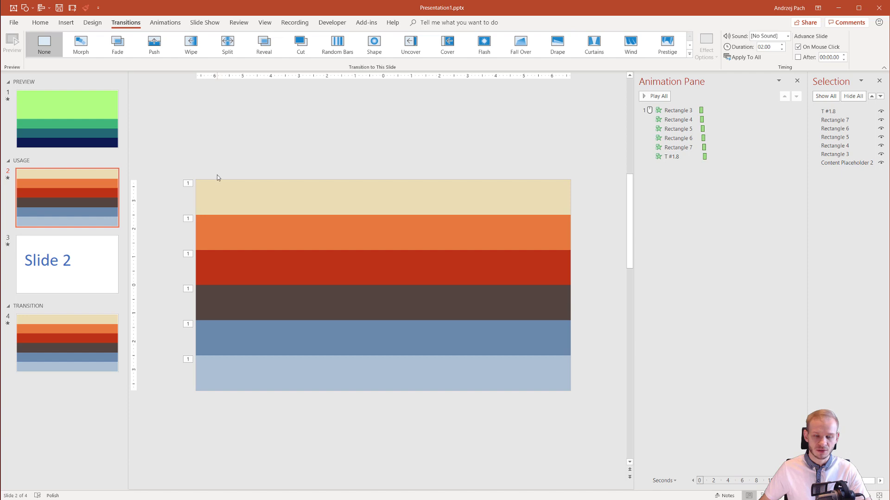
{"action": "key", "text": "Down"}
{"action": "key", "text": "Down"}
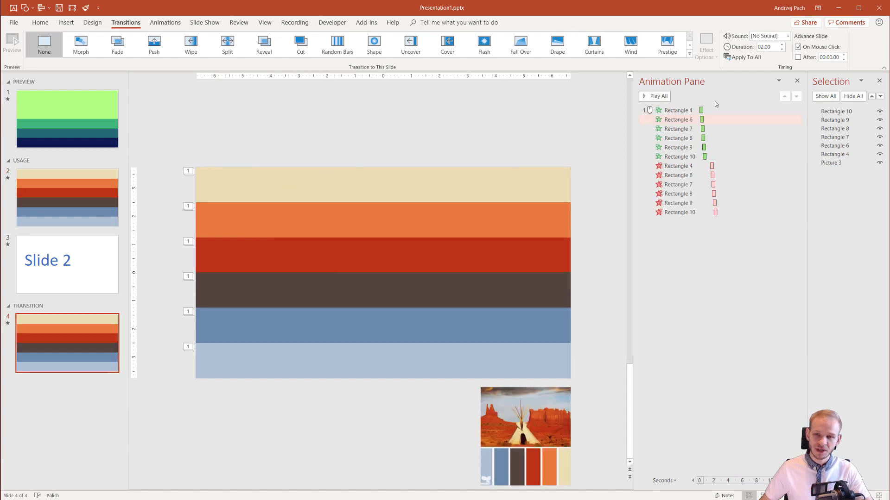
{"action": "left_click", "coordinate": [695, 110]}
{"action": "left_click", "coordinate": [660, 96]}
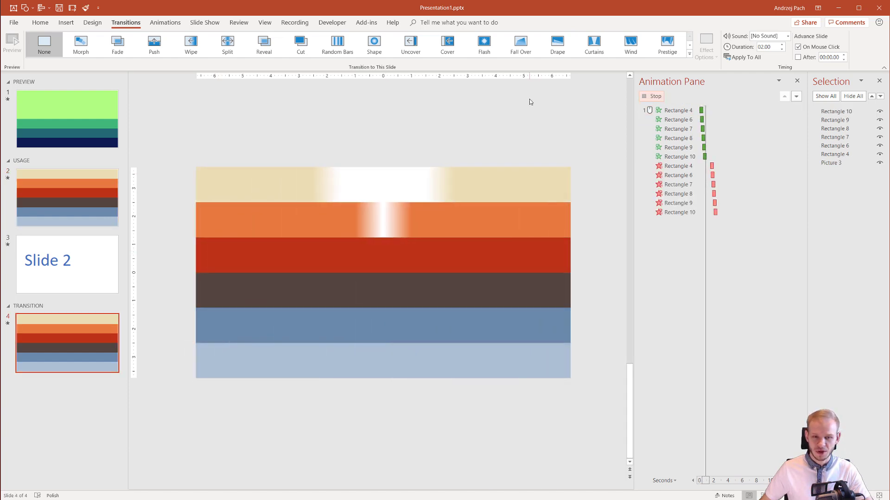